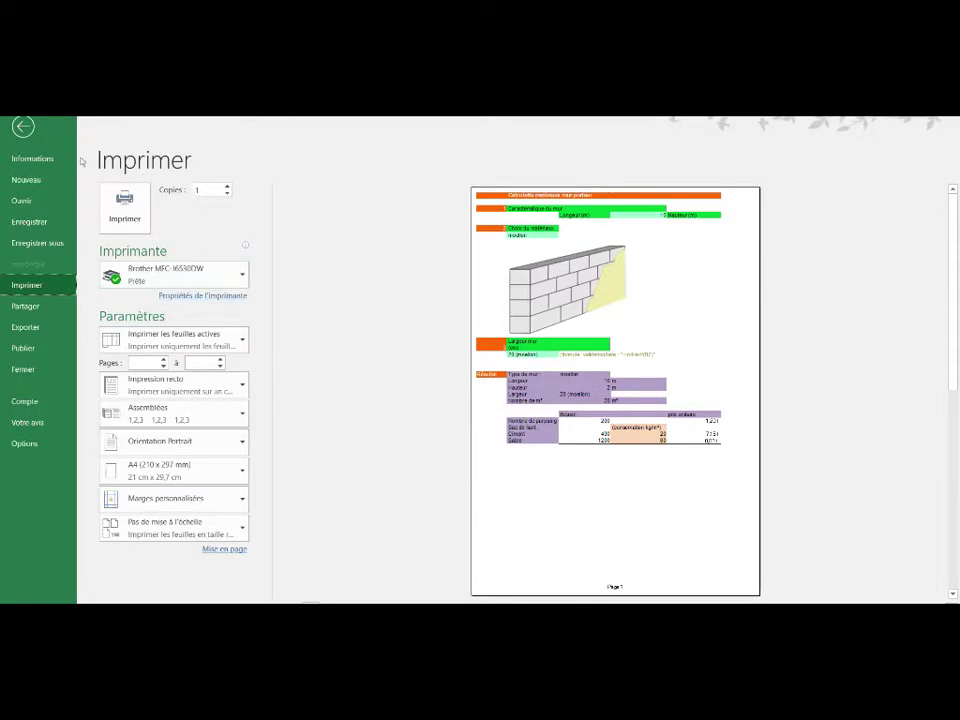
Return to the worksheet, reopen the print preview and set the page orientation to landscape
left_click(22, 128)
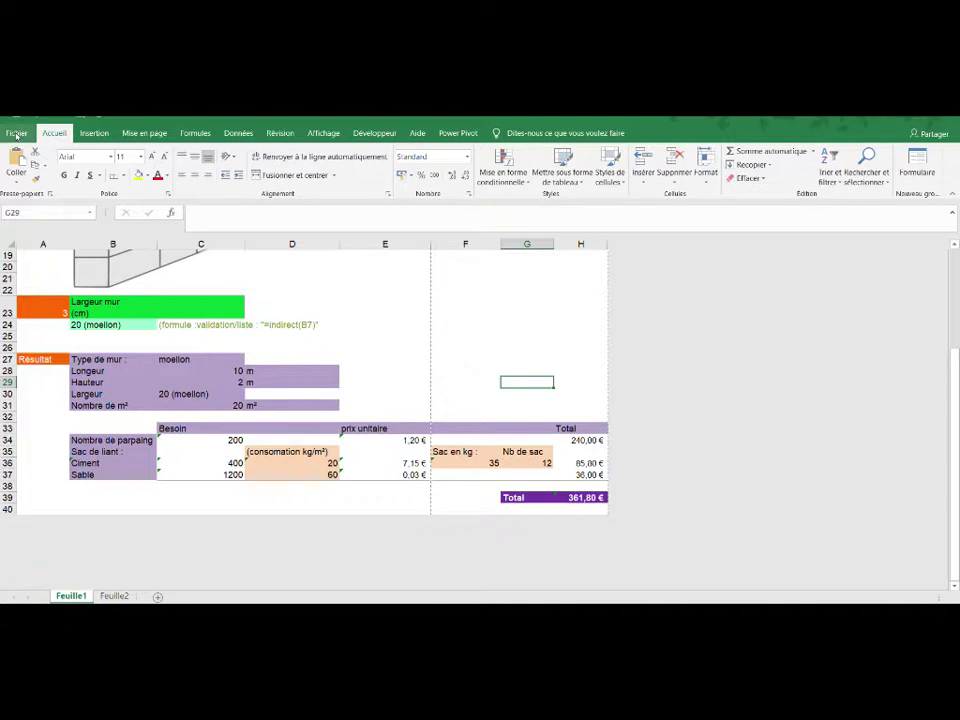
left_click(16, 134)
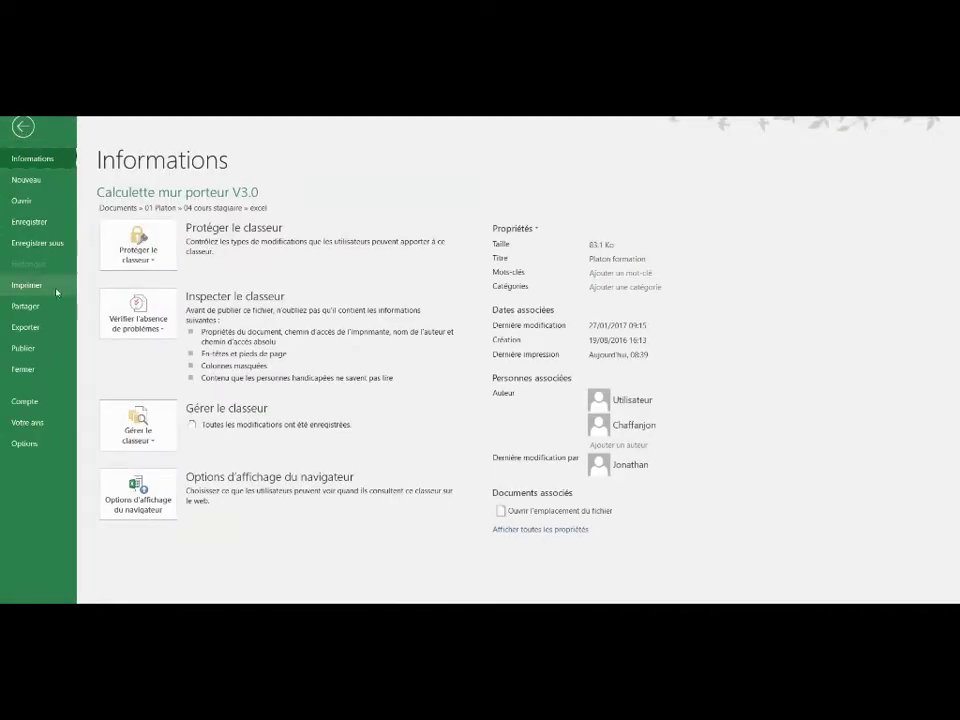
left_click(27, 285)
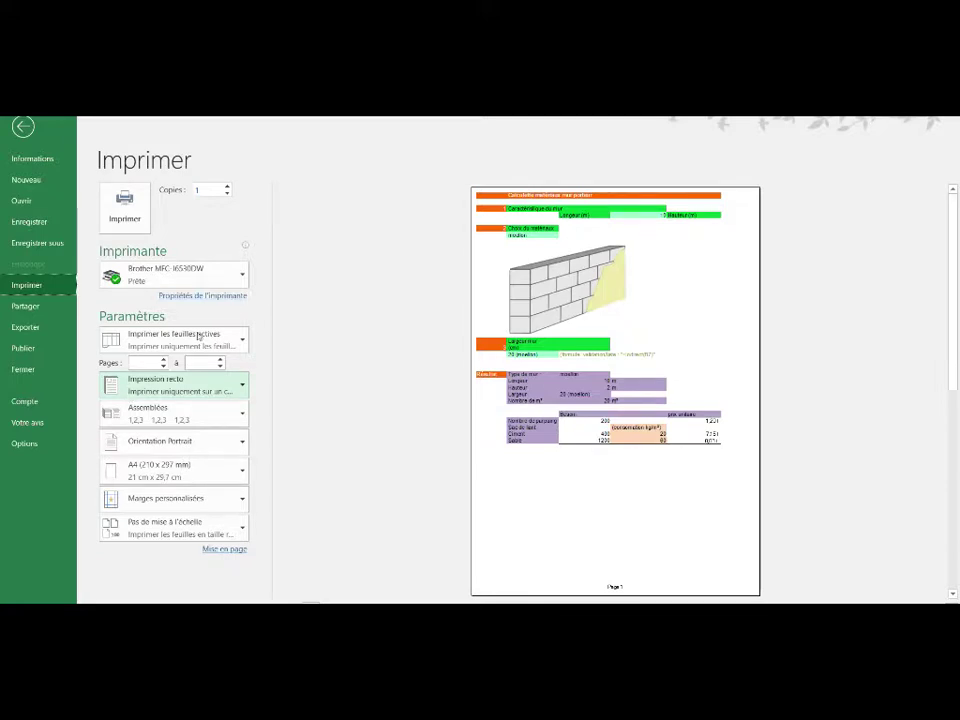
left_click(243, 450)
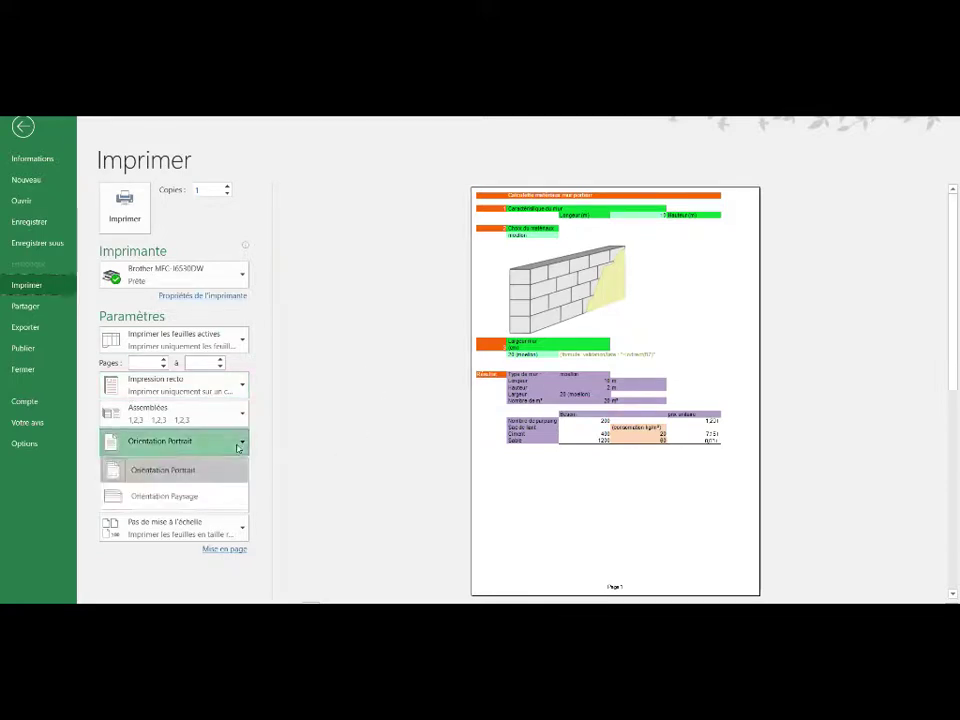
left_click(220, 497)
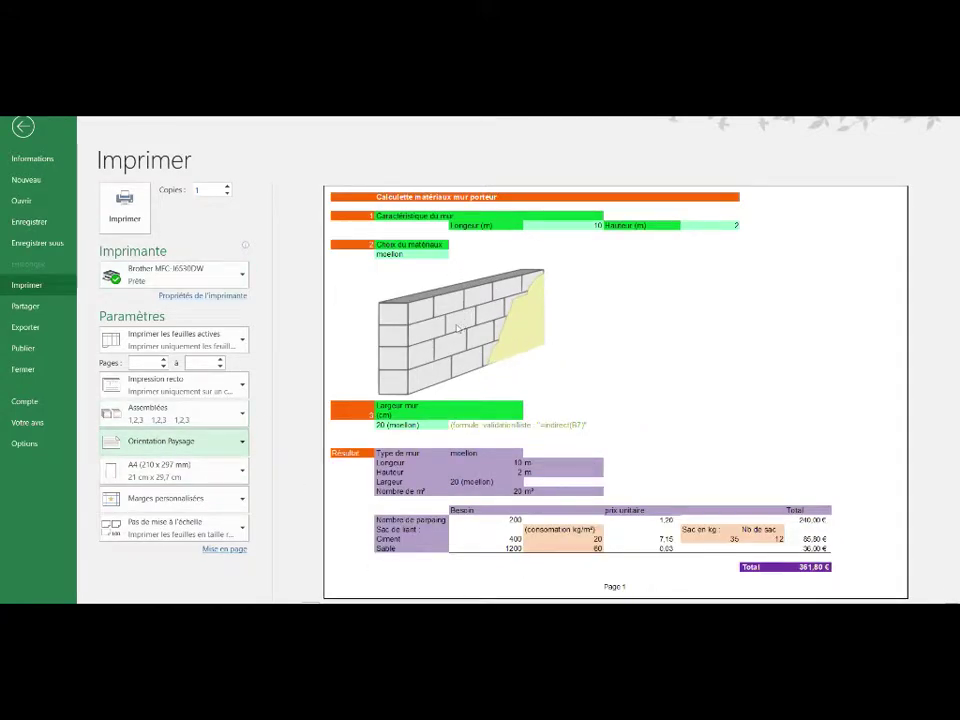
Set the page orientation back to portrait and apply the narrow (Étroites) margins
left_click(241, 445)
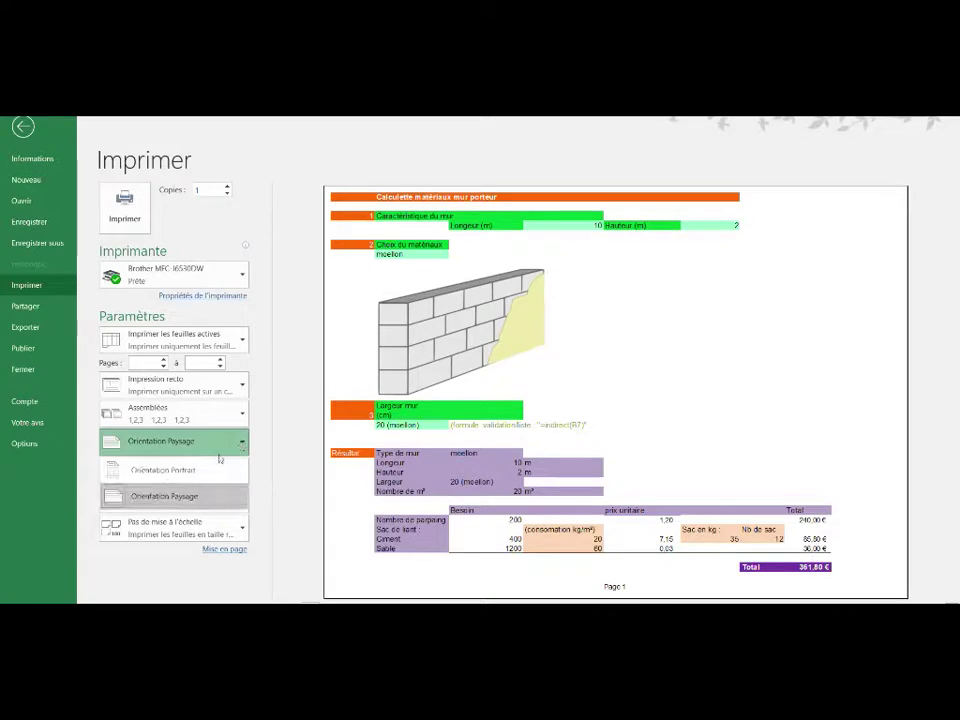
left_click(161, 473)
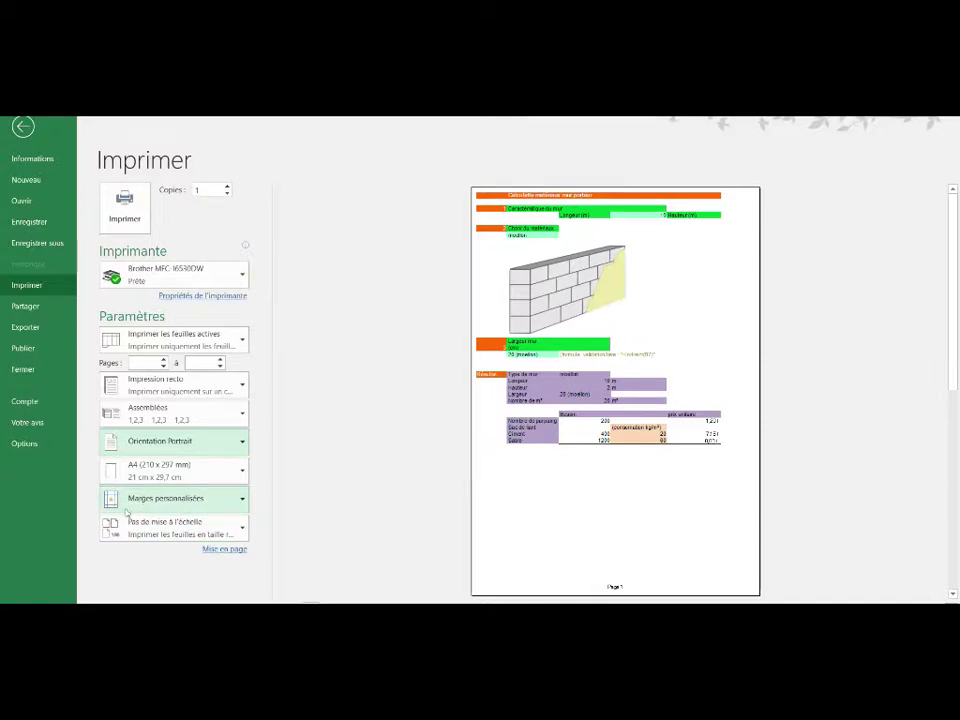
left_click(241, 499)
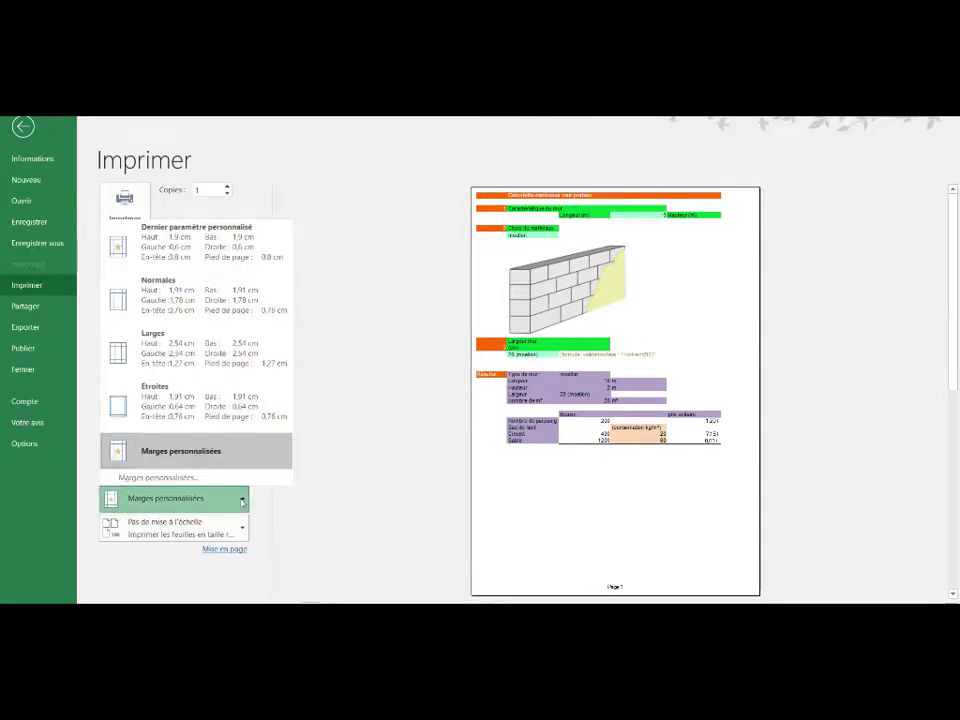
left_click(224, 420)
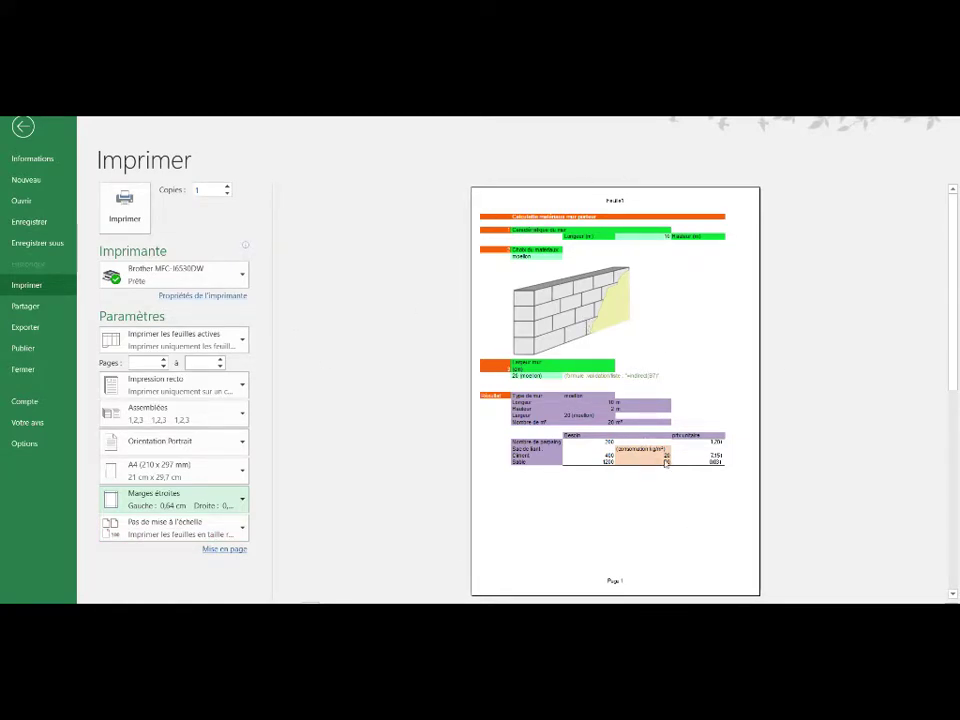
Try the scaling that fits all columns on one page and restore the no-scaling option
left_click(218, 522)
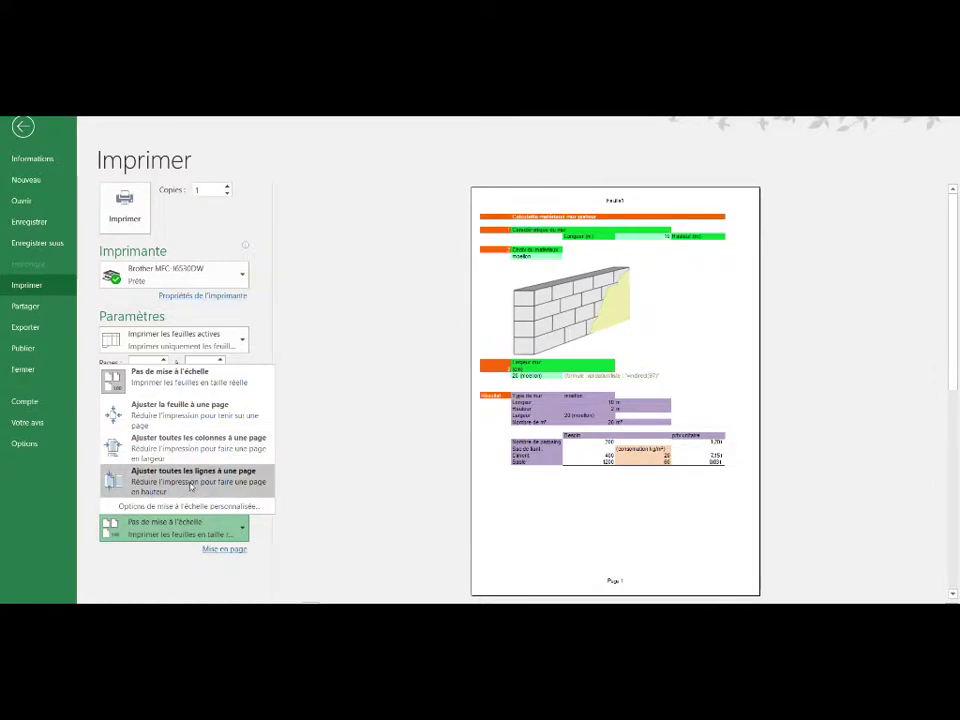
left_click(190, 445)
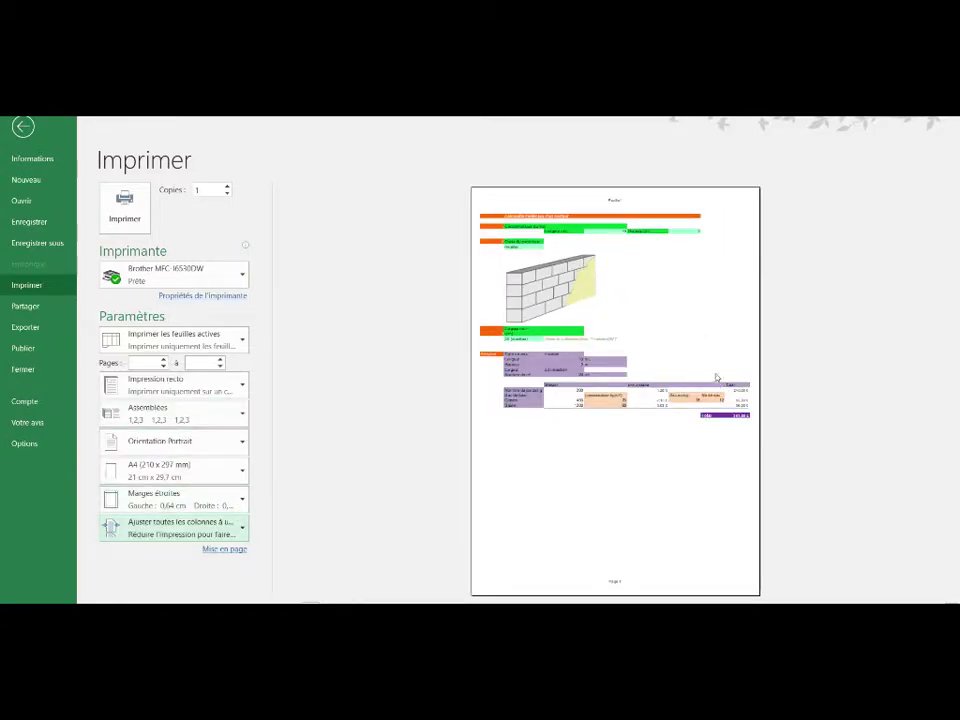
left_click(186, 535)
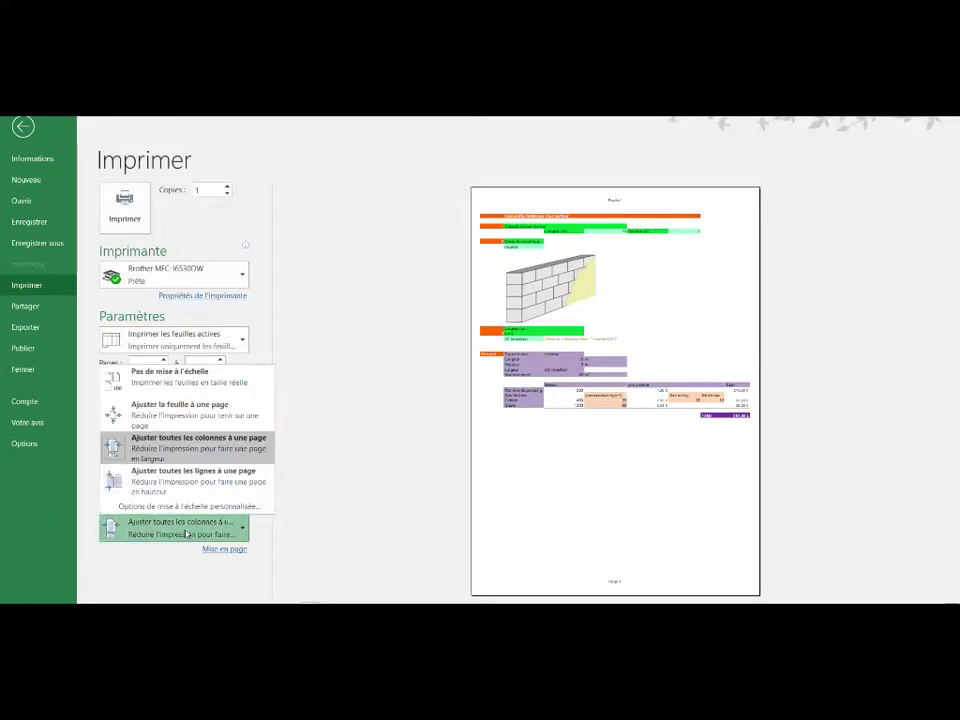
left_click(168, 376)
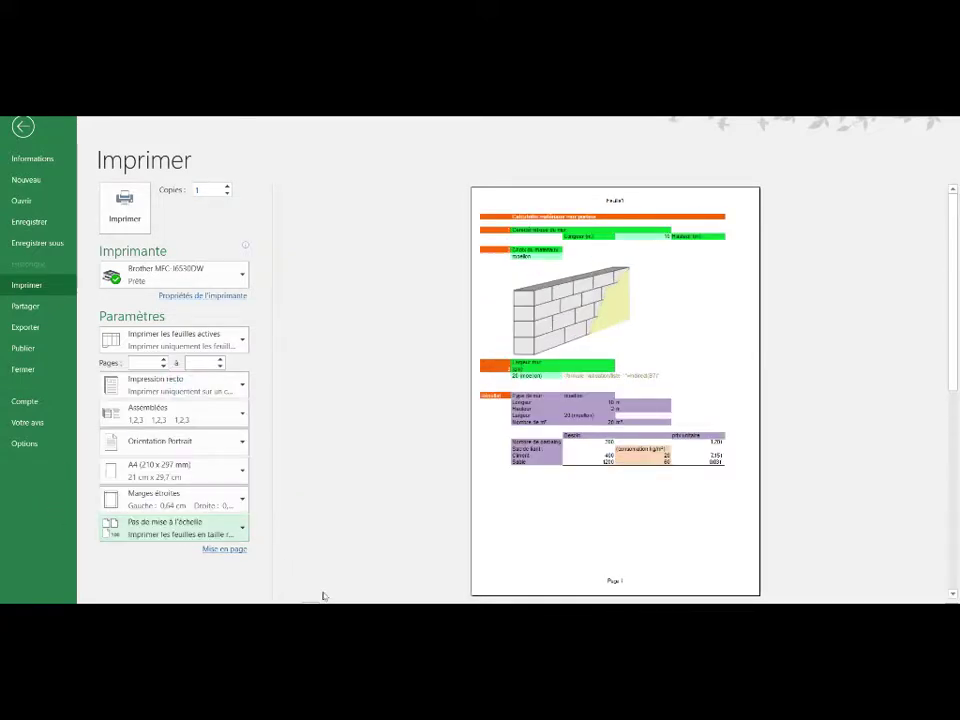
Set the page orientation to landscape and check how the sheet is split across the preview pages
scroll(615, 391, "down", 1)
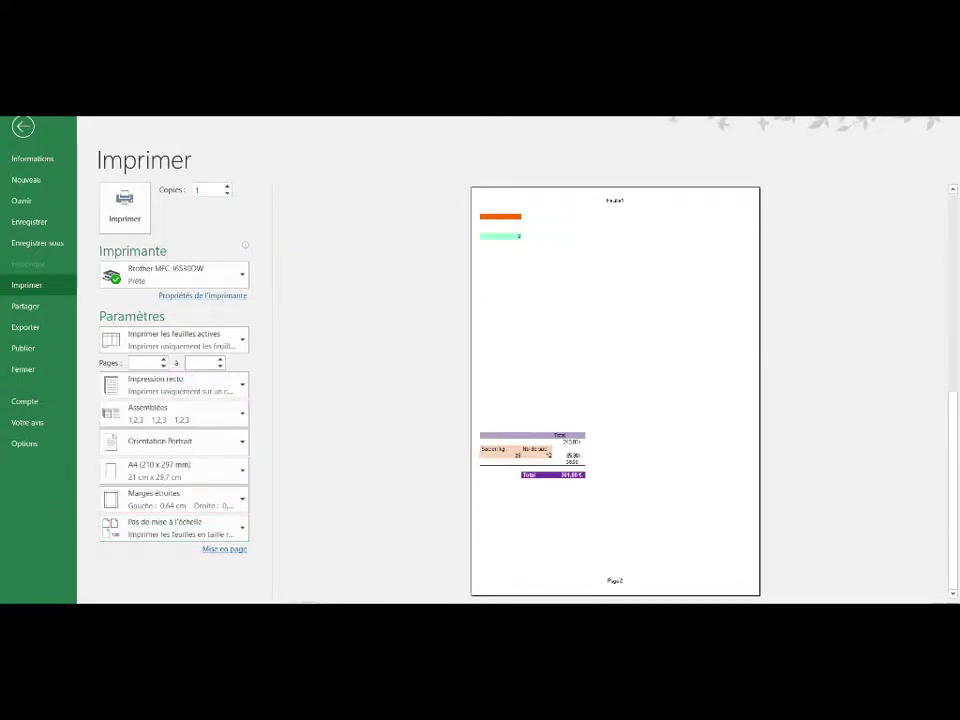
scroll(615, 391, "up", 1)
left_click(233, 447)
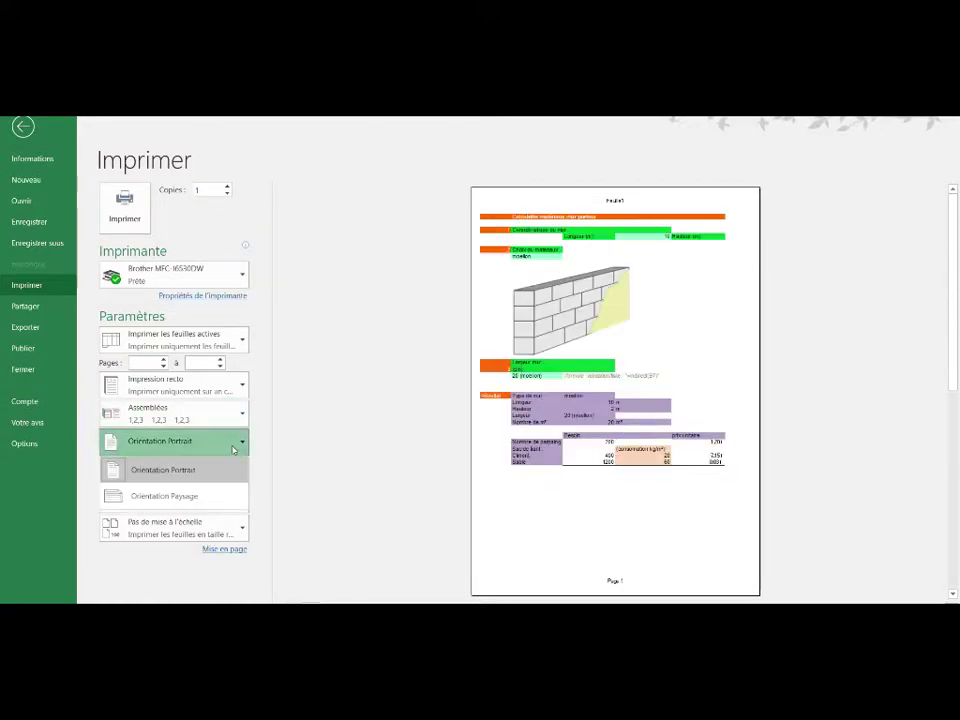
left_click(165, 496)
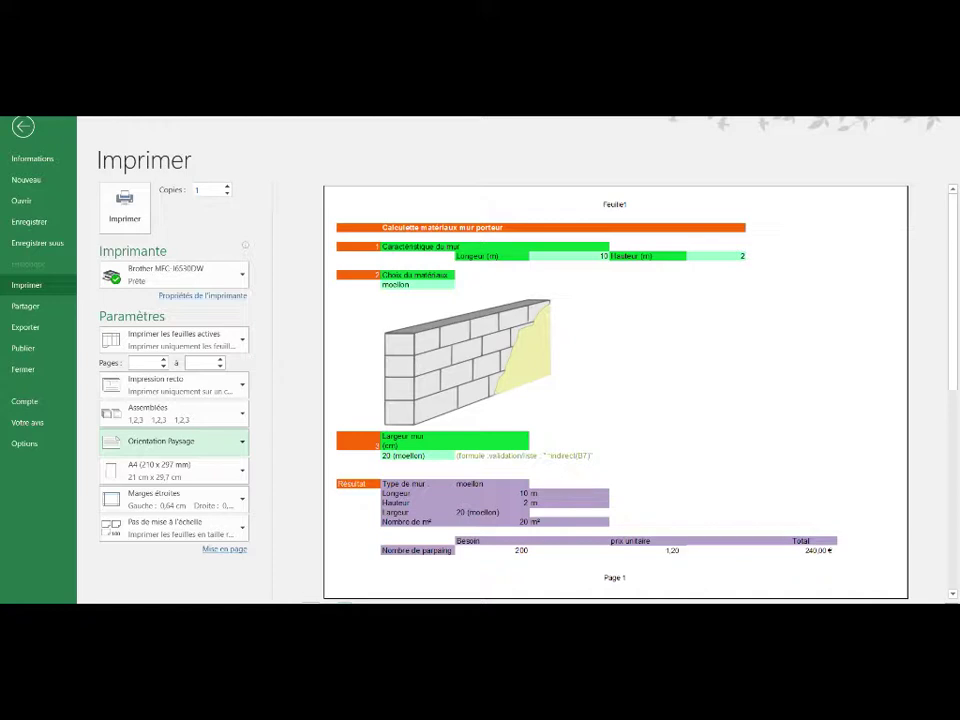
scroll(615, 391, "down", 1)
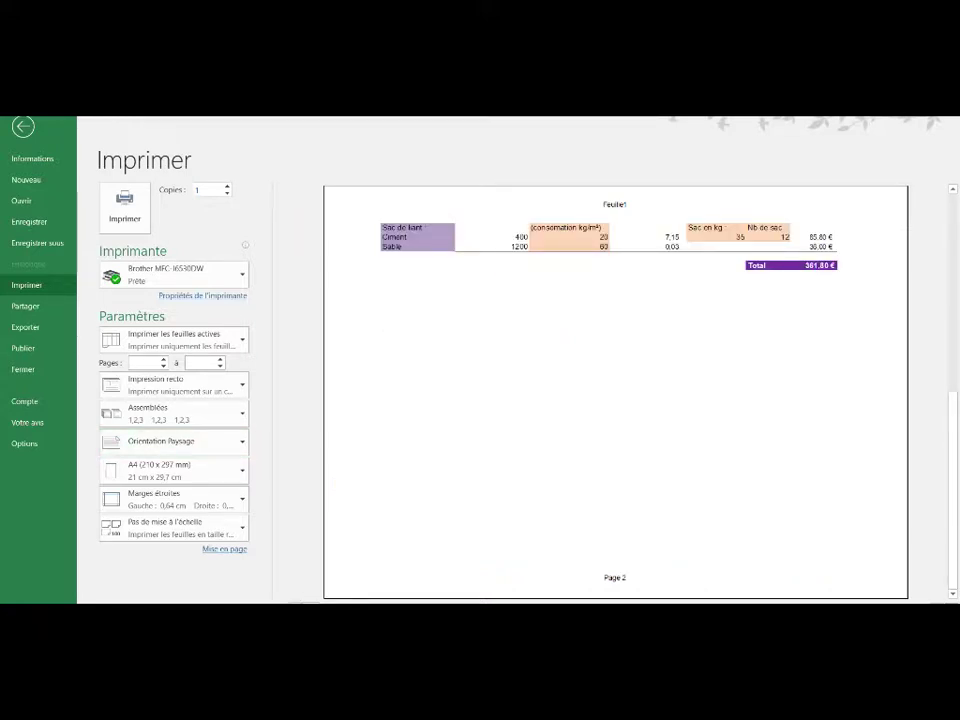
scroll(306, 416, "up", 1)
Scale the sheet to fit on one page and set the page orientation to portrait
left_click(229, 531)
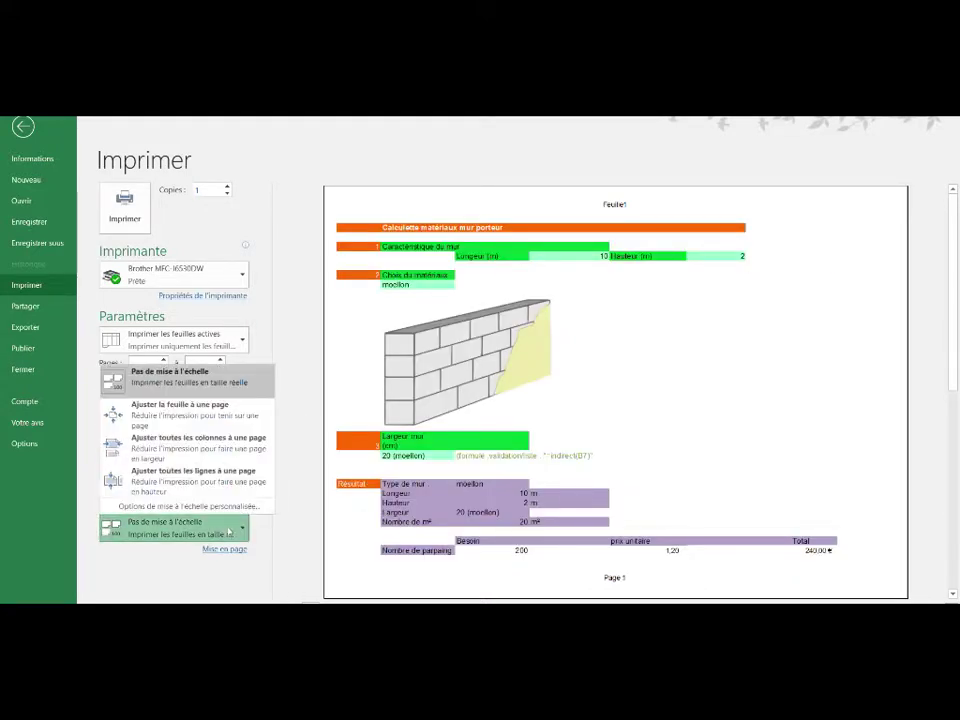
left_click(175, 417)
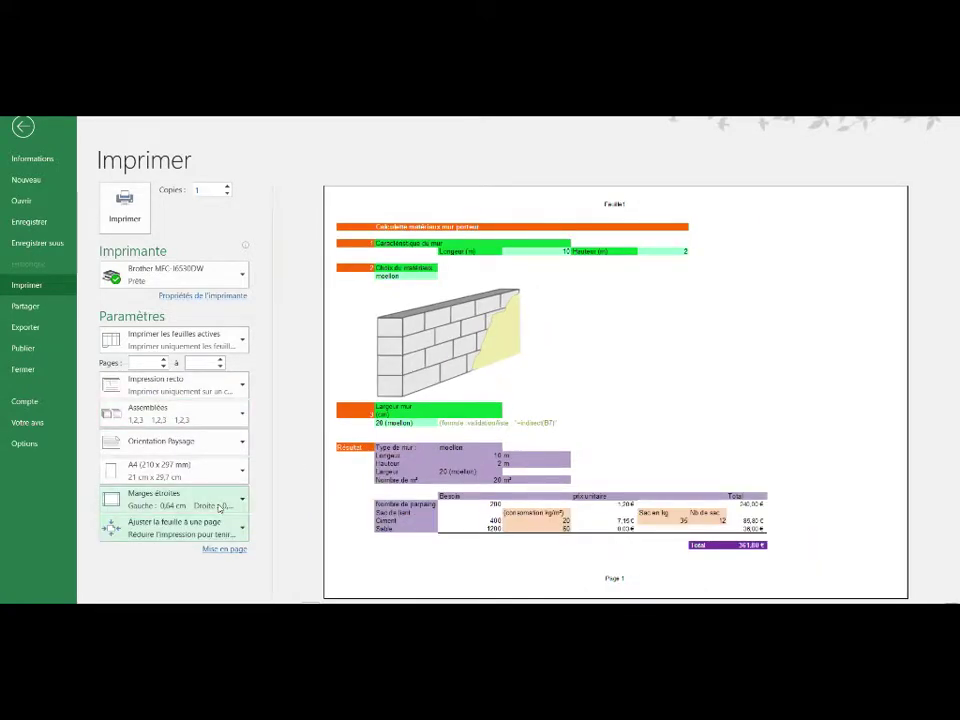
left_click(175, 527)
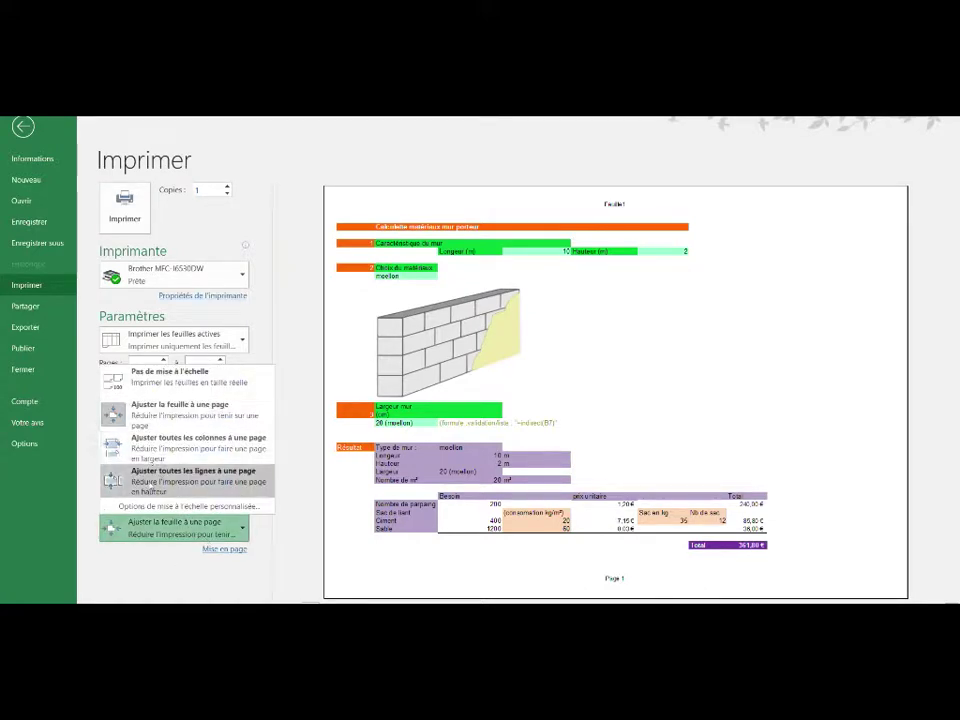
left_click(272, 410)
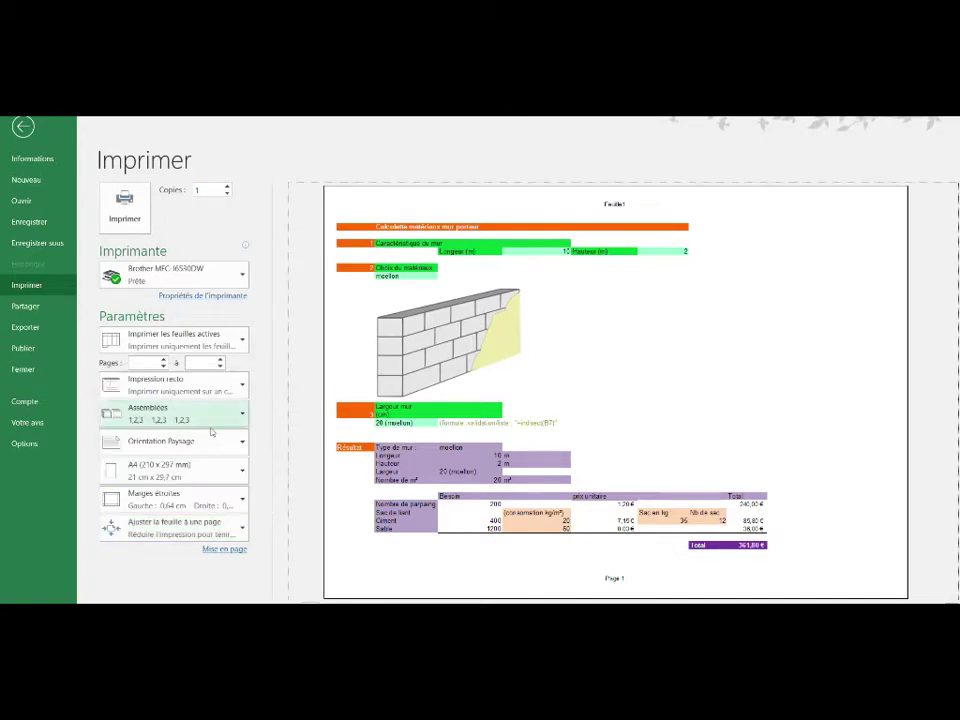
left_click(236, 446)
left_click(150, 466)
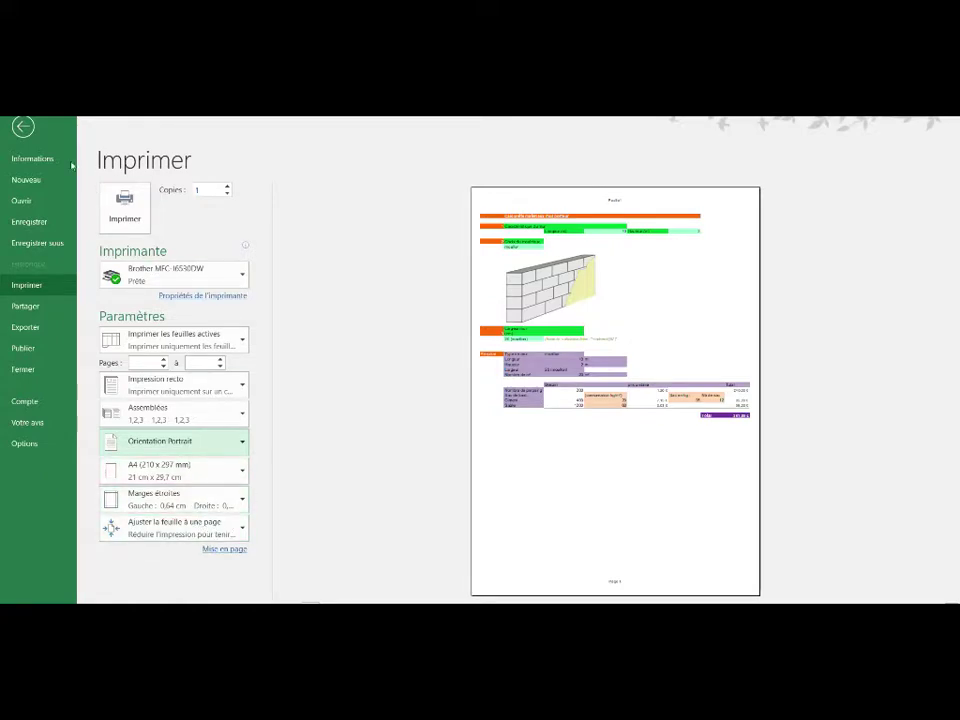
Return to the worksheet and set the page orientation of Feuille1 to landscape from the page layout options
left_click(23, 126)
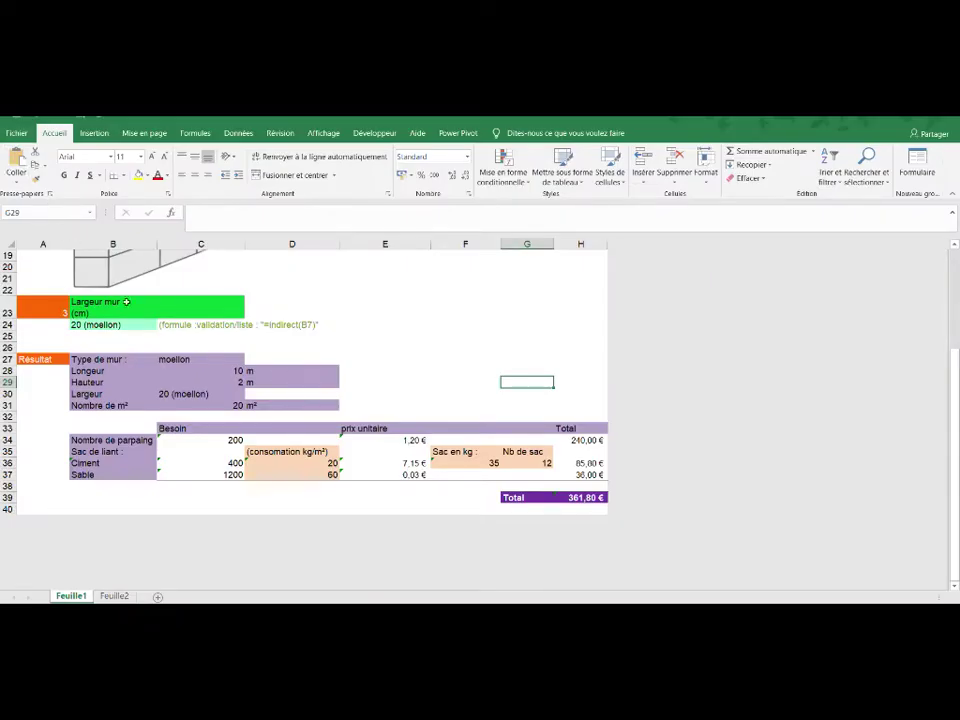
scroll(180, 338, "up", 1)
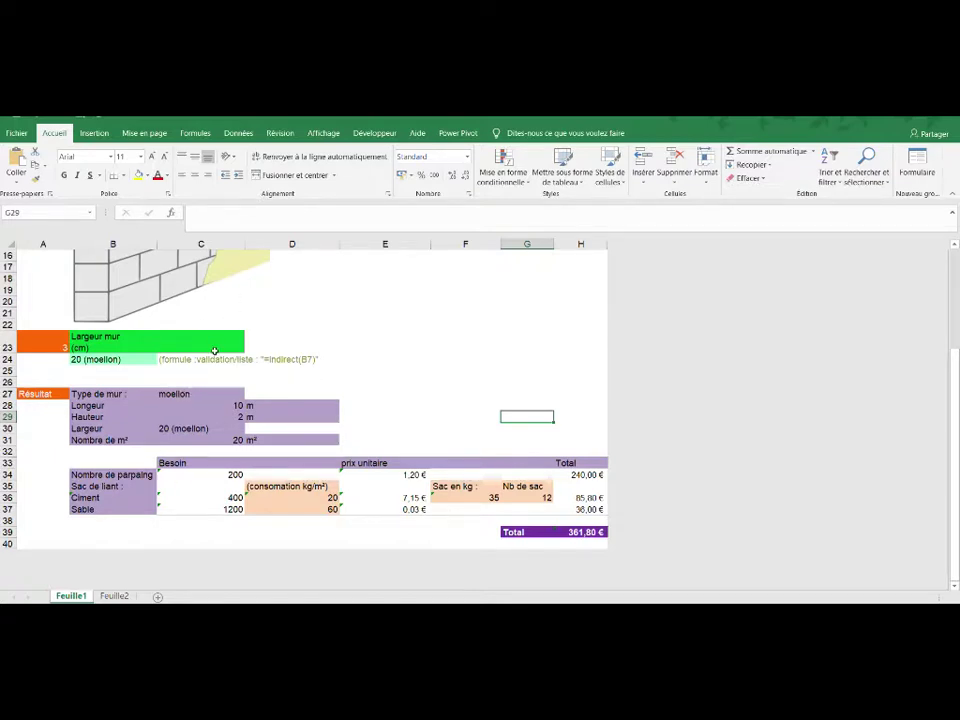
left_click(144, 133)
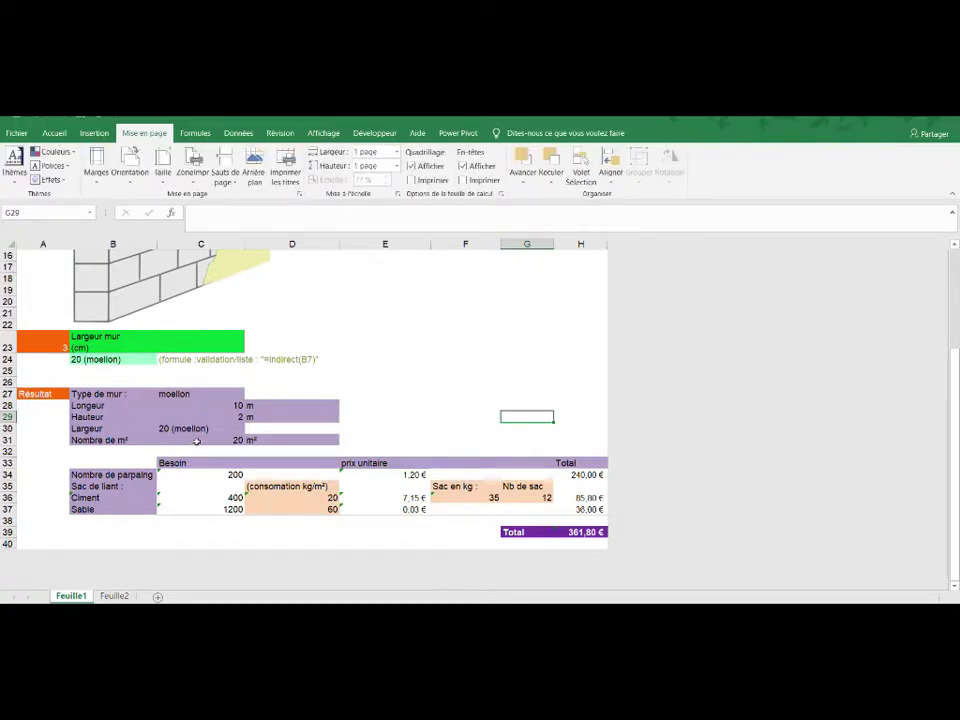
left_click(114, 596)
left_click(70, 596)
left_click(129, 180)
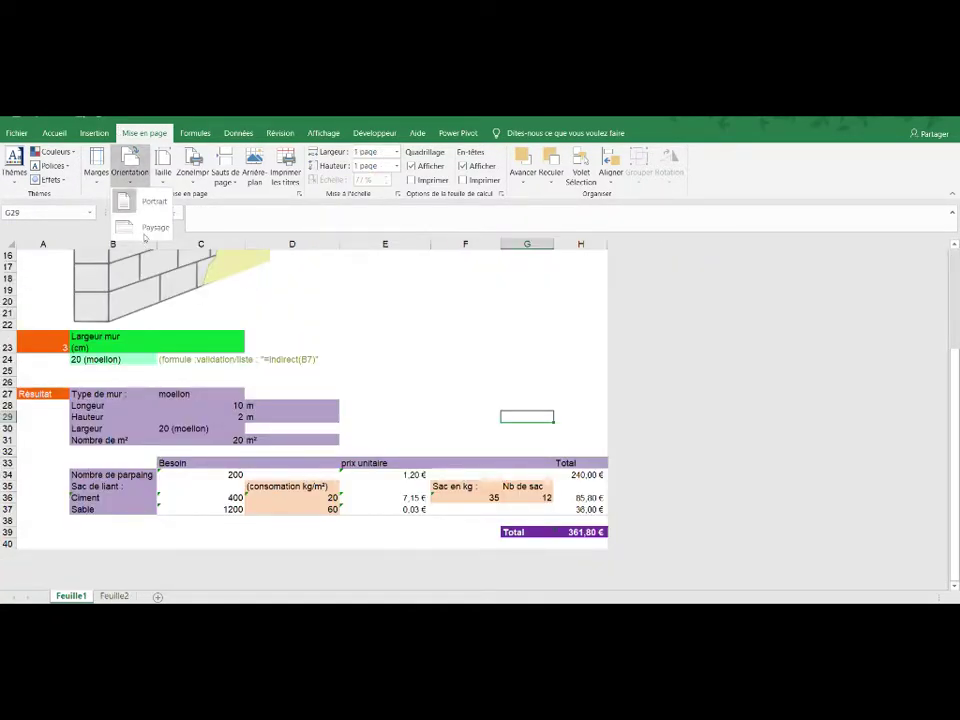
left_click(155, 227)
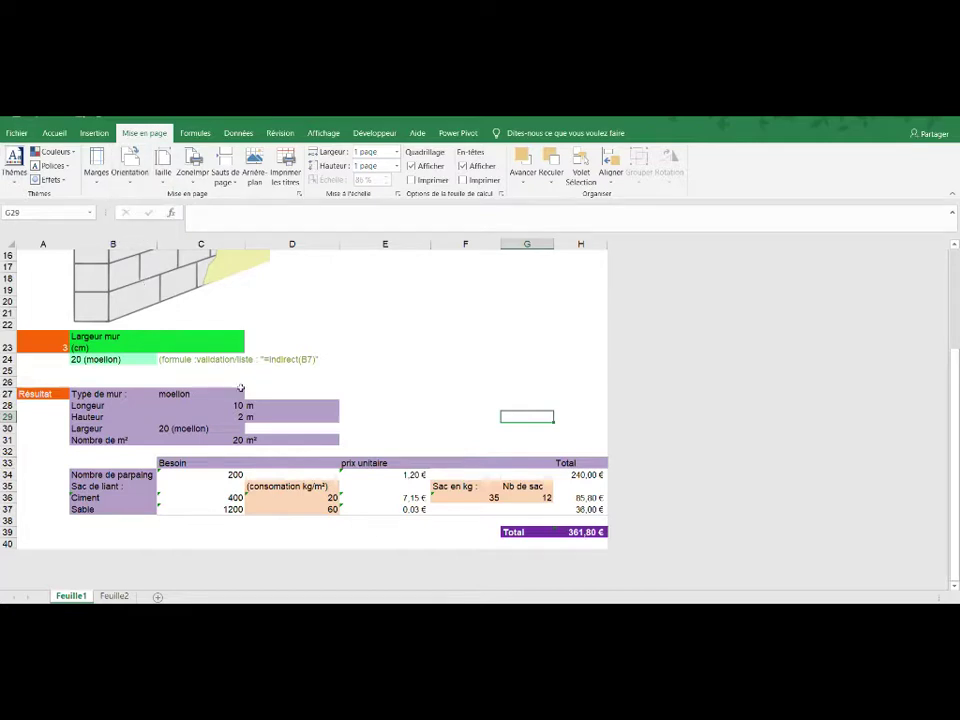
scroll(238, 395, "up", 4)
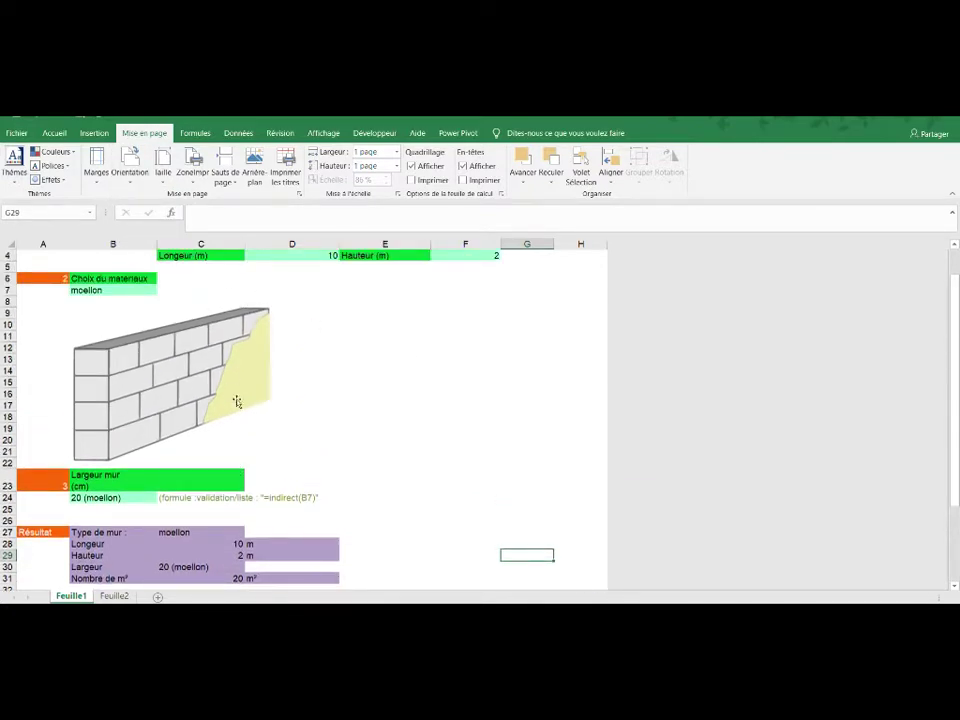
scroll(271, 410, "down", 3)
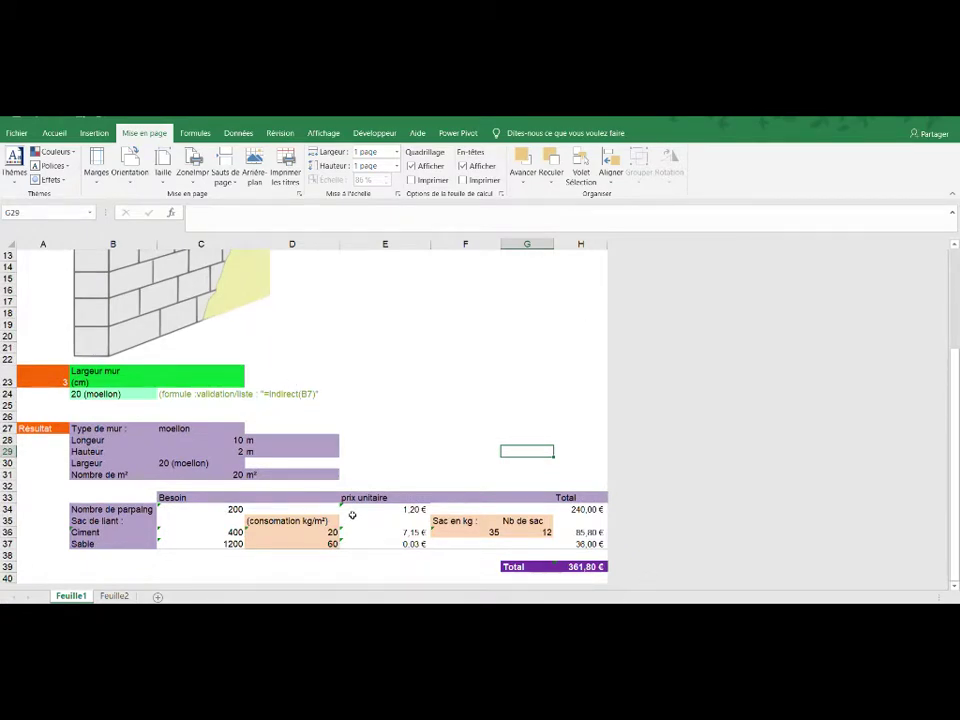
left_click(163, 177)
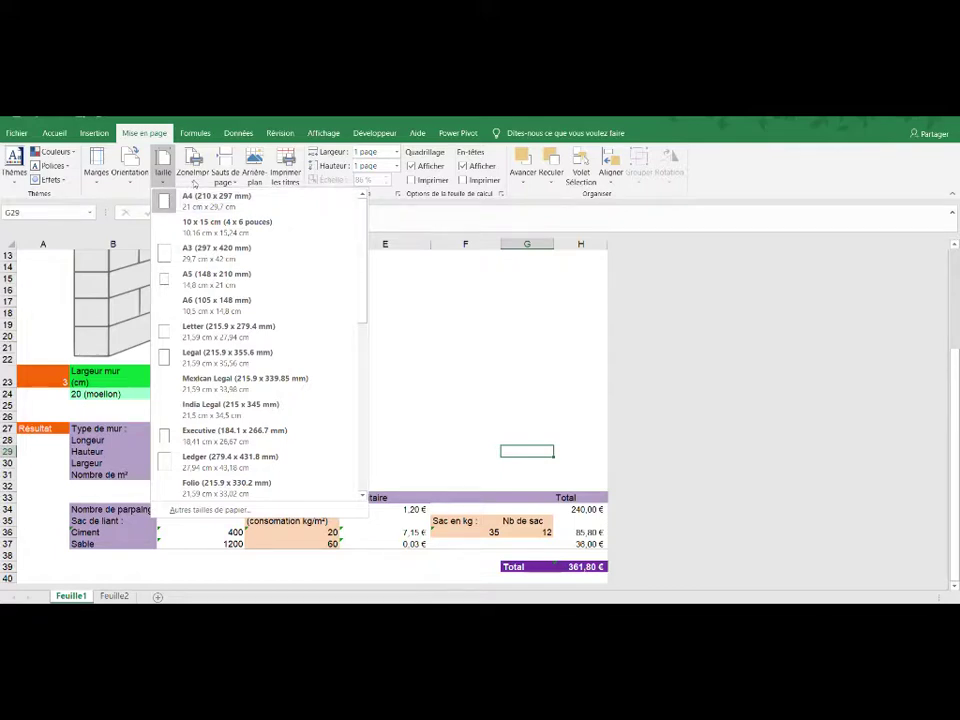
left_click(193, 180)
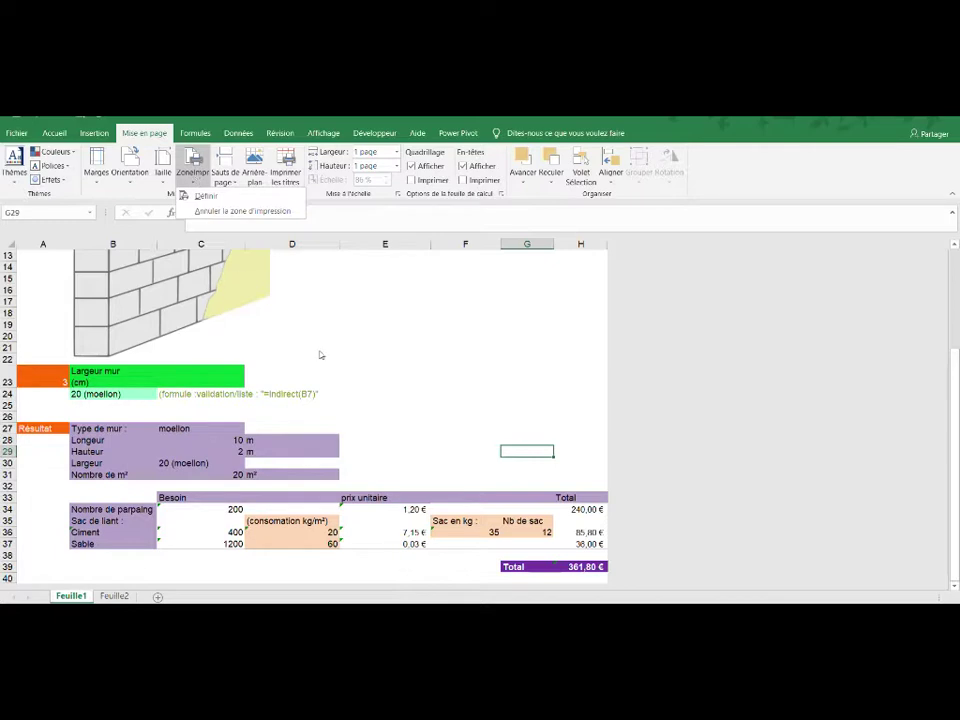
left_click(399, 467)
Define the result block A27:H39 of Feuille1 as the print area
scroll(399, 469, "up", 4)
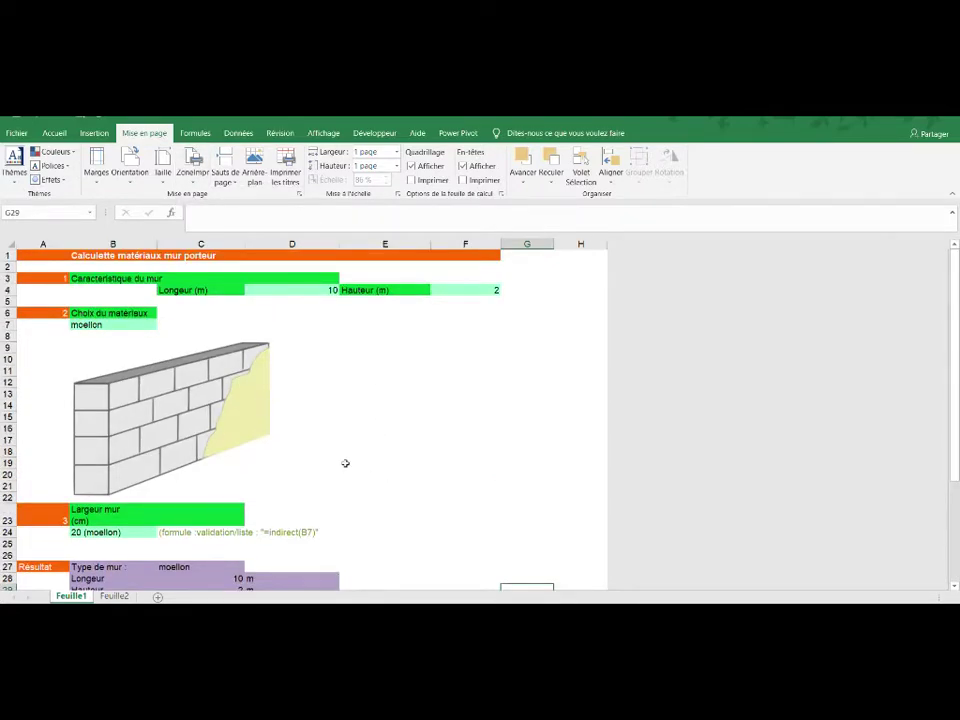
scroll(344, 462, "down", 4)
scroll(344, 462, "down", 2)
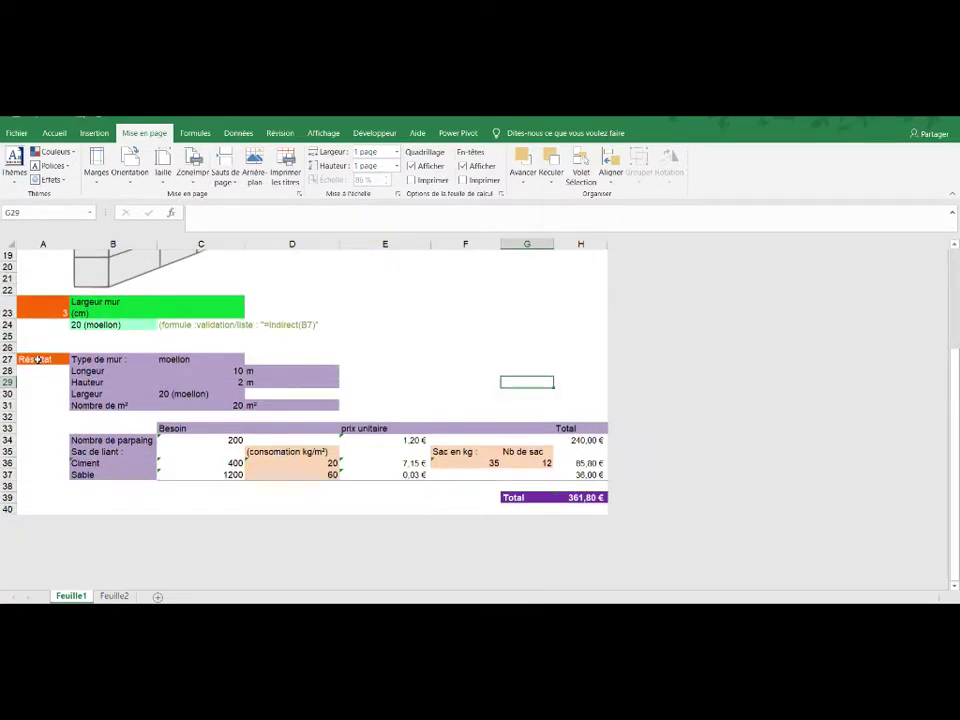
left_click_drag(35, 358, 595, 497)
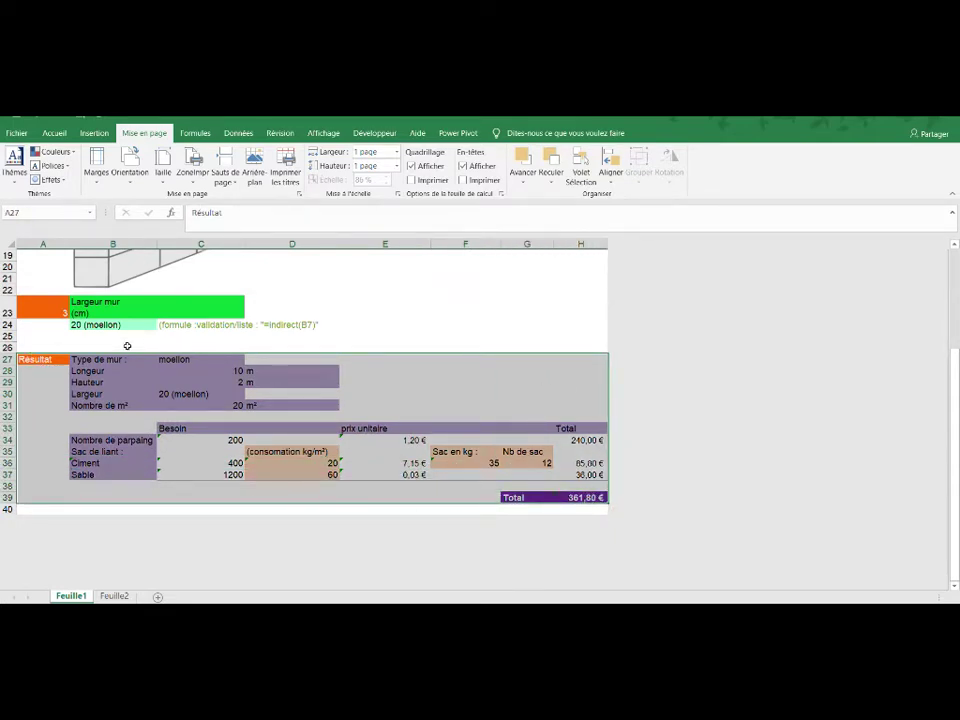
left_click(194, 165)
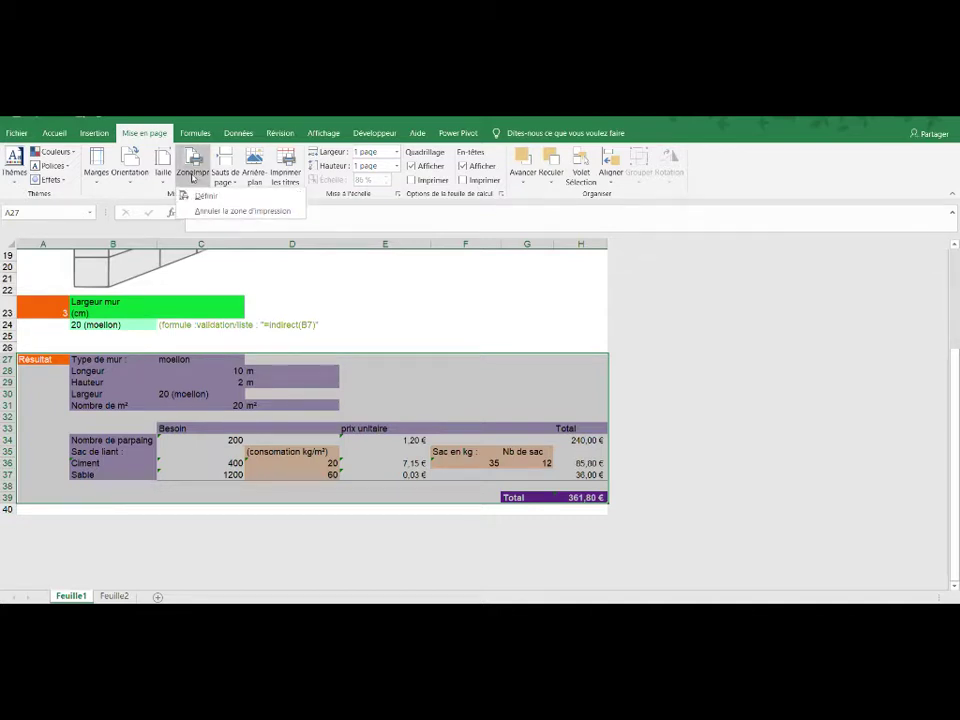
left_click(199, 196)
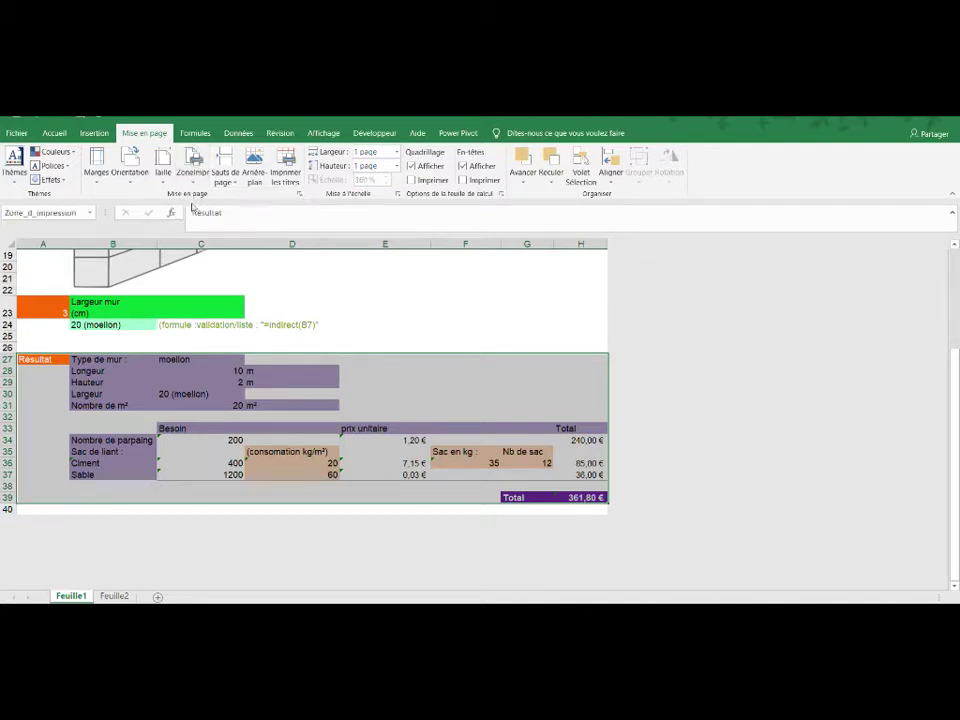
left_click(117, 336)
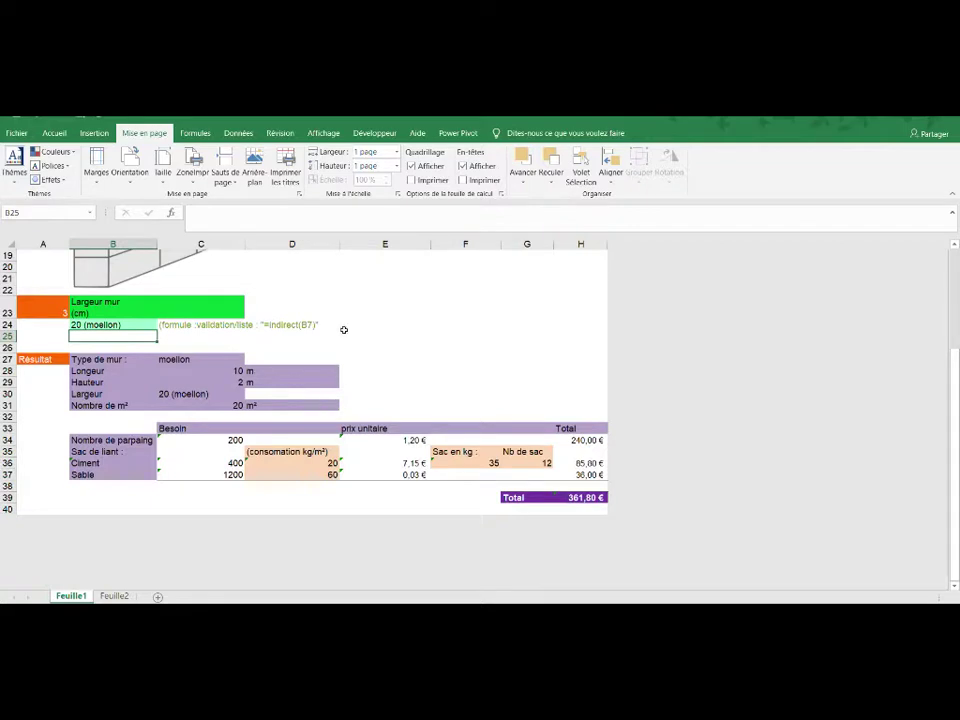
Check the print preview of the defined area, view the options for what to print, and return to the worksheet
left_click(16, 133)
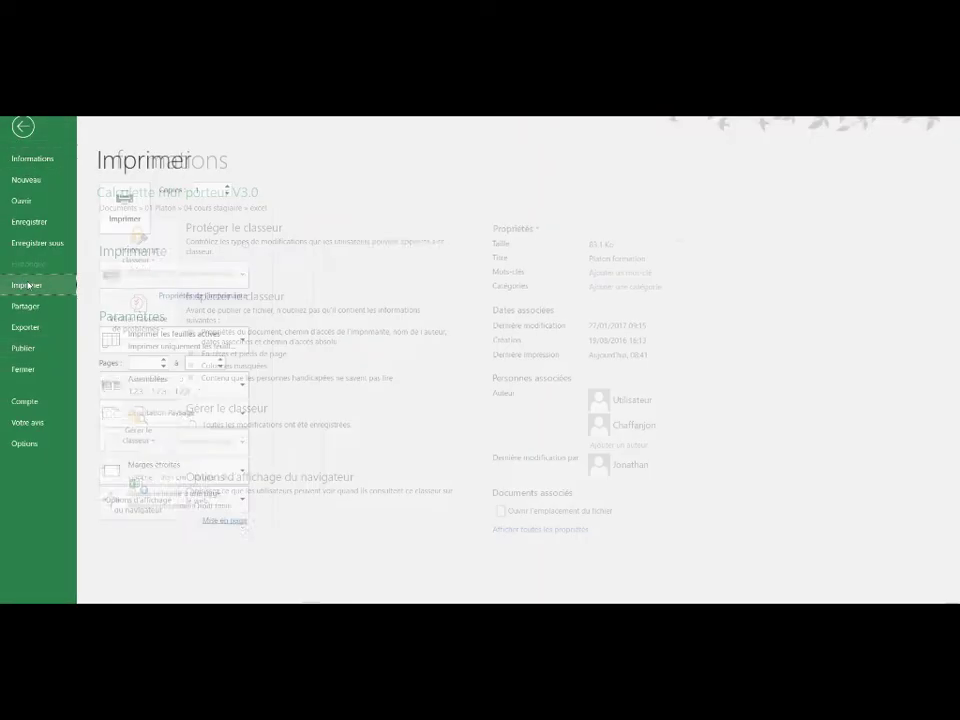
left_click(27, 285)
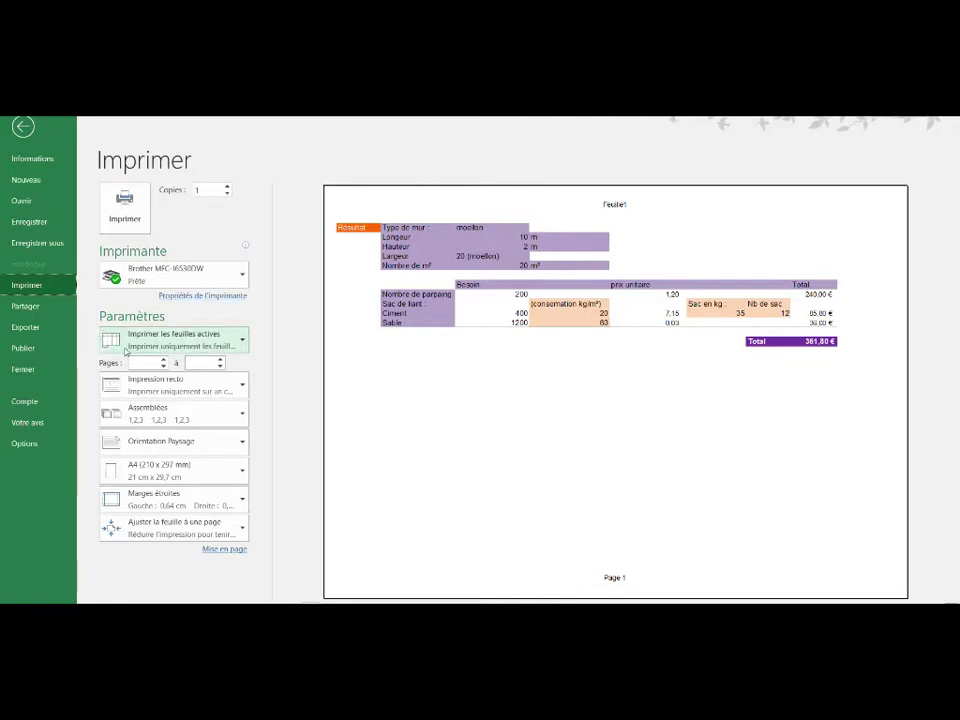
left_click(248, 341)
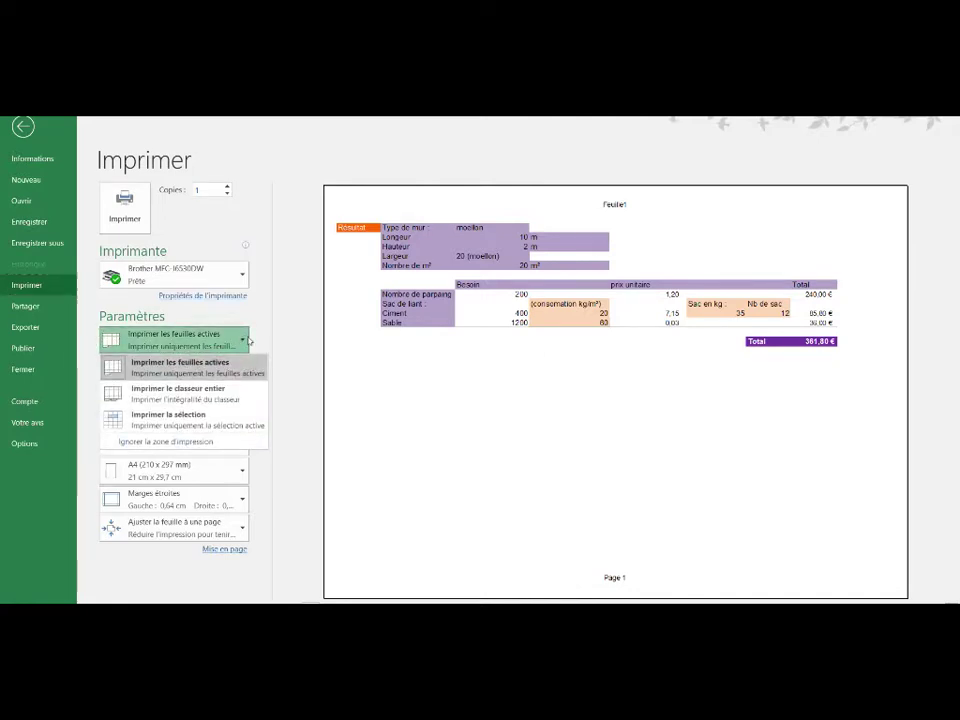
key("Escape")
key("Escape")
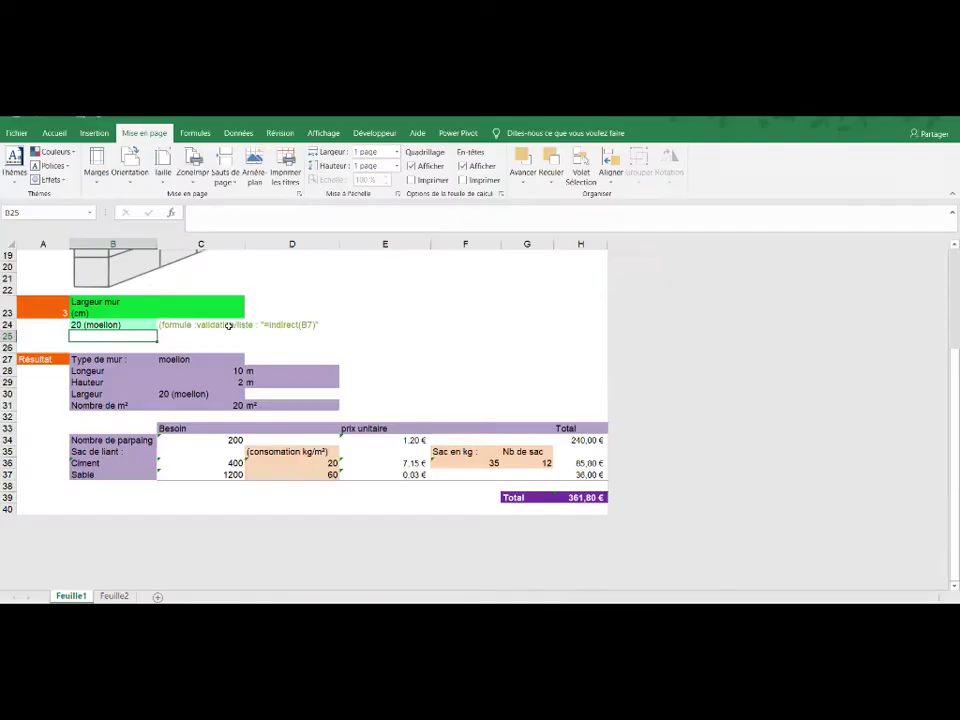
Clear the print area, select B23:H39, set printing to the selection only, and return to the worksheet
left_click(196, 176)
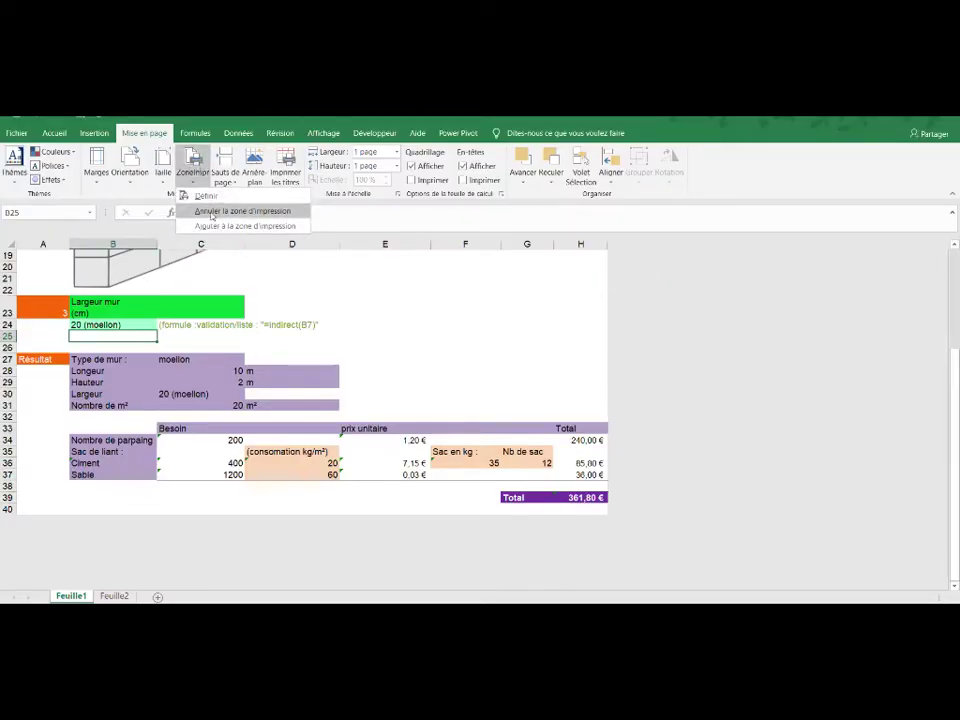
left_click(240, 211)
scroll(259, 355, "up", 1)
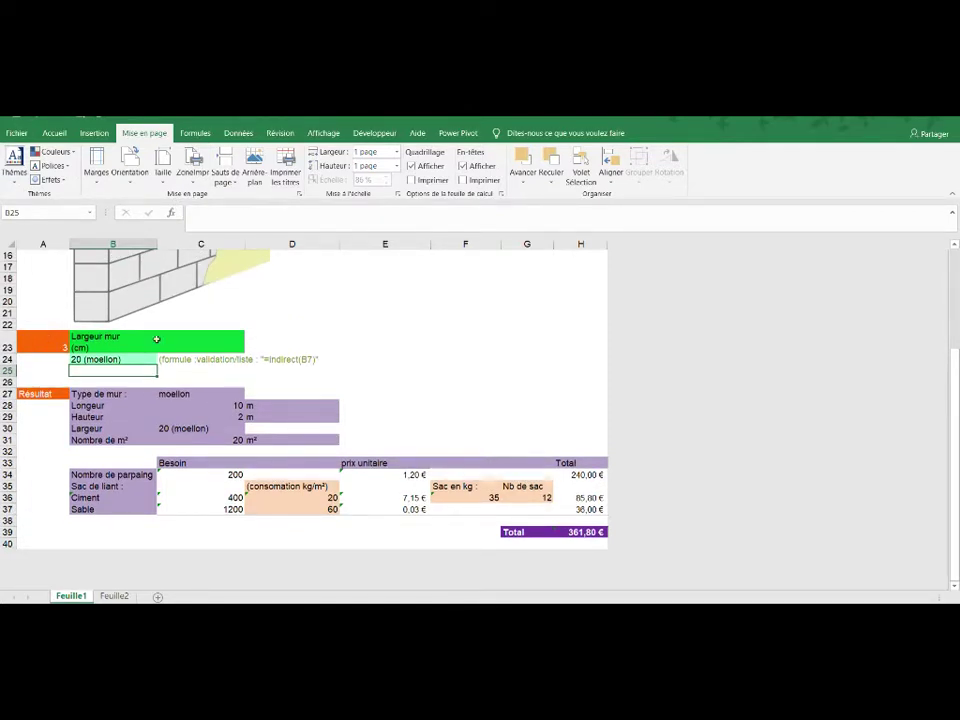
left_click_drag(80, 340, 596, 534)
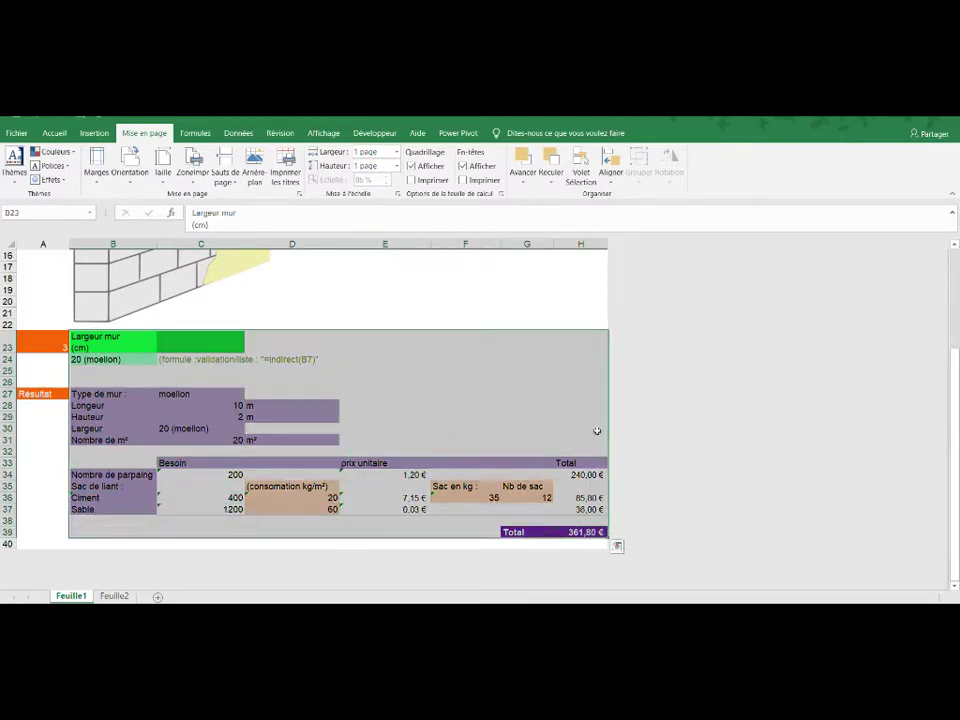
left_click(16, 133)
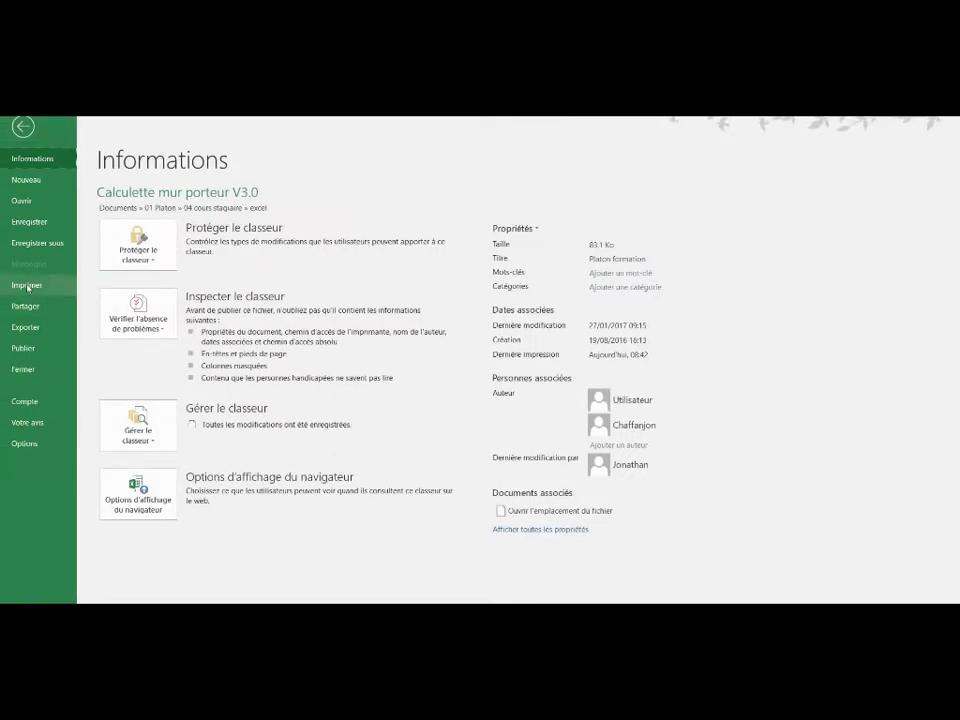
left_click(27, 285)
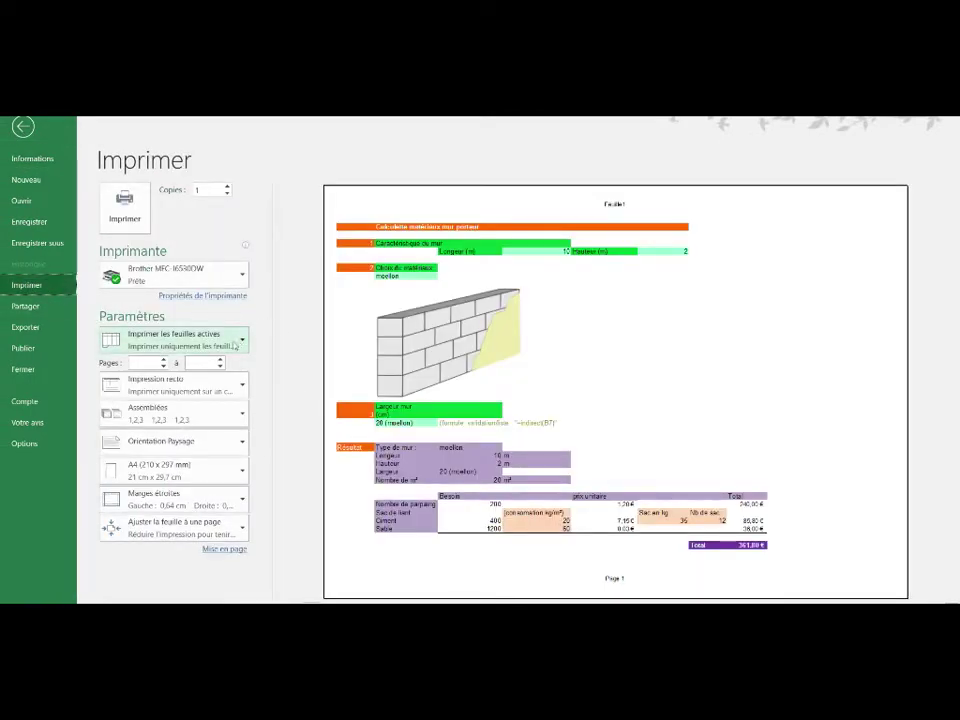
left_click(180, 340)
left_click(170, 420)
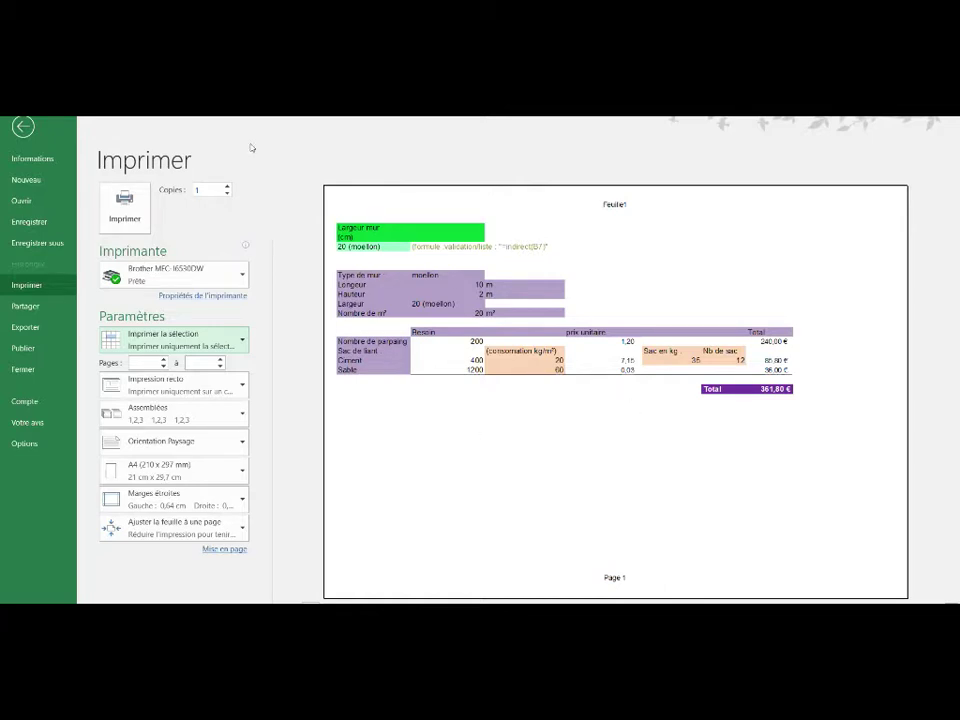
left_click(21, 130)
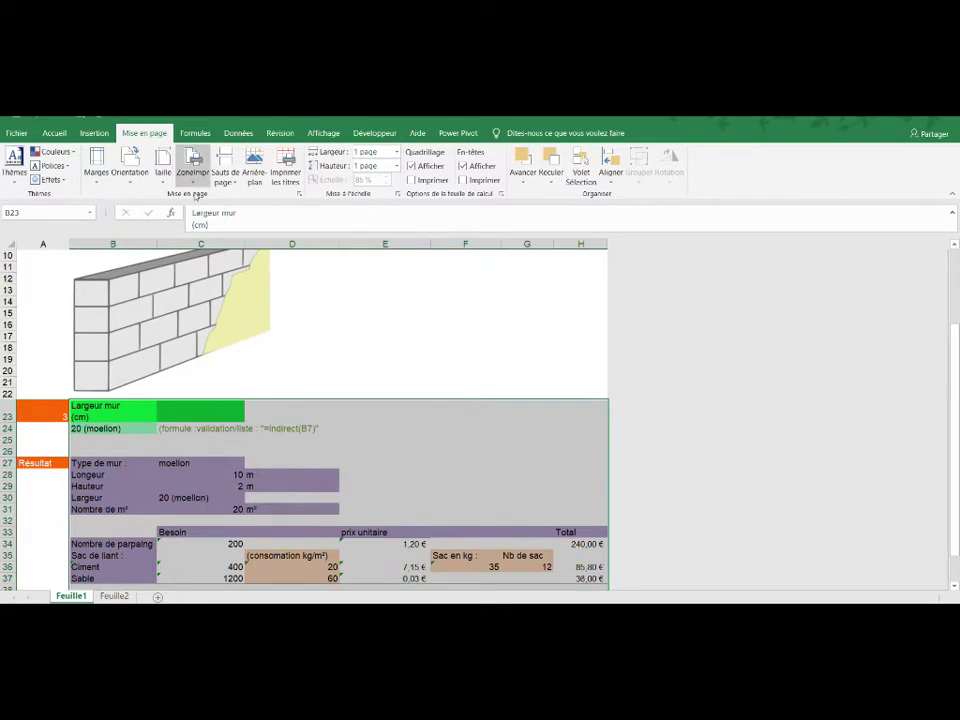
Define the selected range B23:H39 as the print area of Feuille1
left_click(193, 163)
left_click(199, 196)
left_click(283, 358)
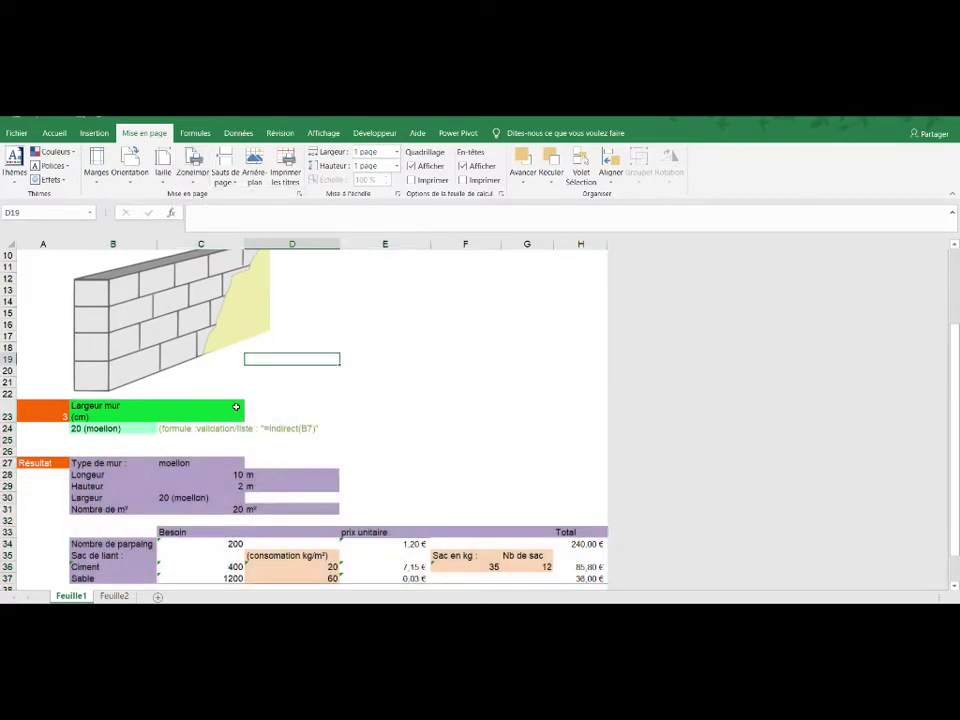
scroll(237, 405, "down", 2)
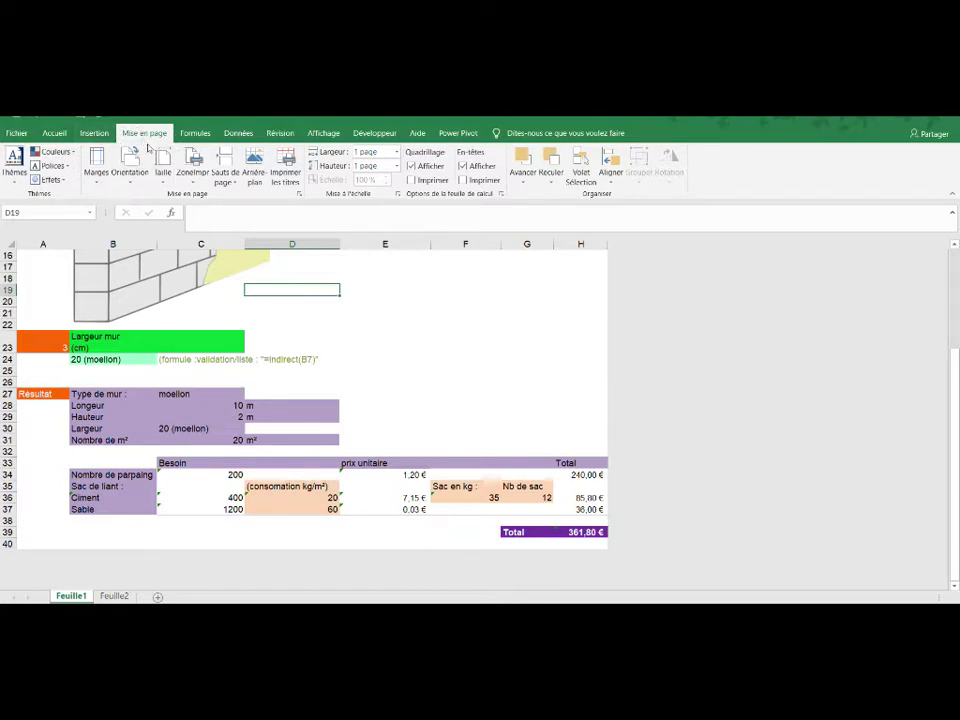
Switch Feuille1 to page break preview and extend the print area's boundary to include column A
left_click(323, 134)
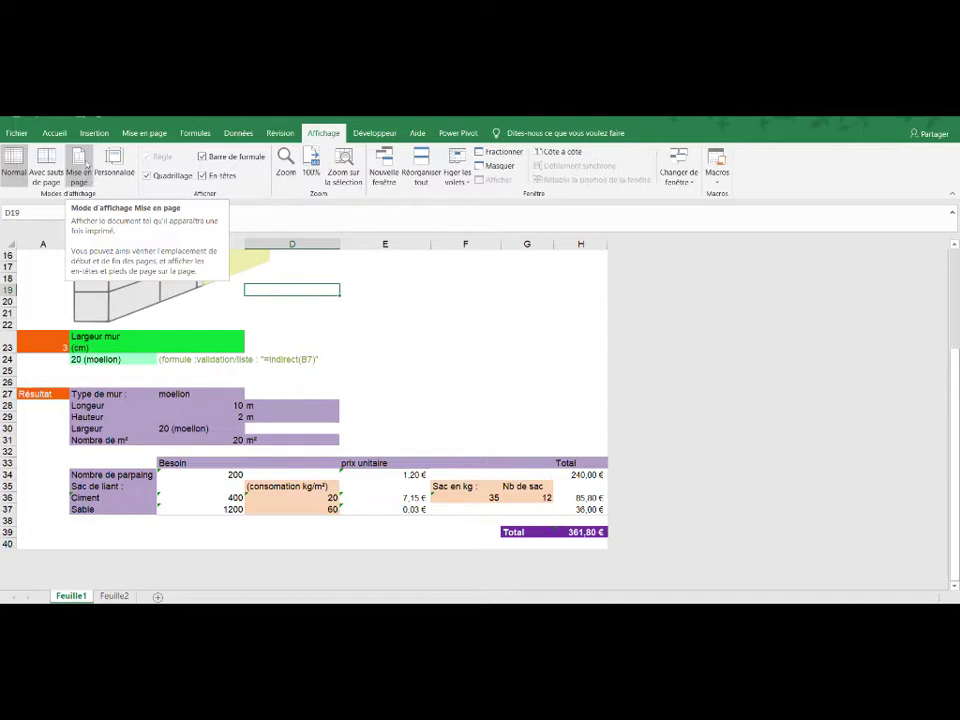
left_click(45, 168)
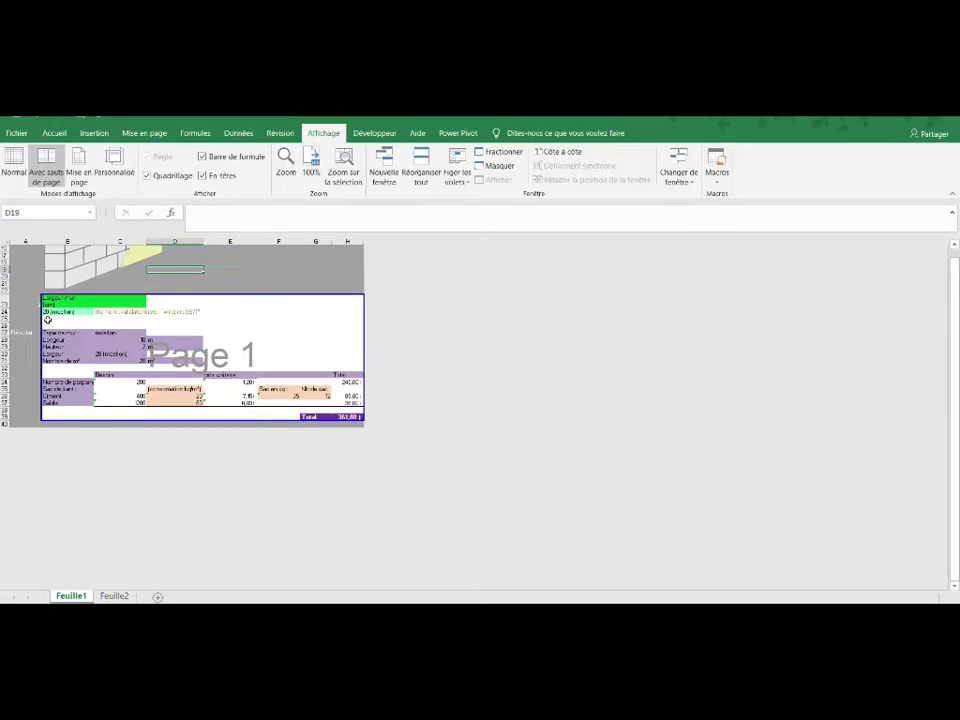
left_click_drag(42, 318, 10, 325)
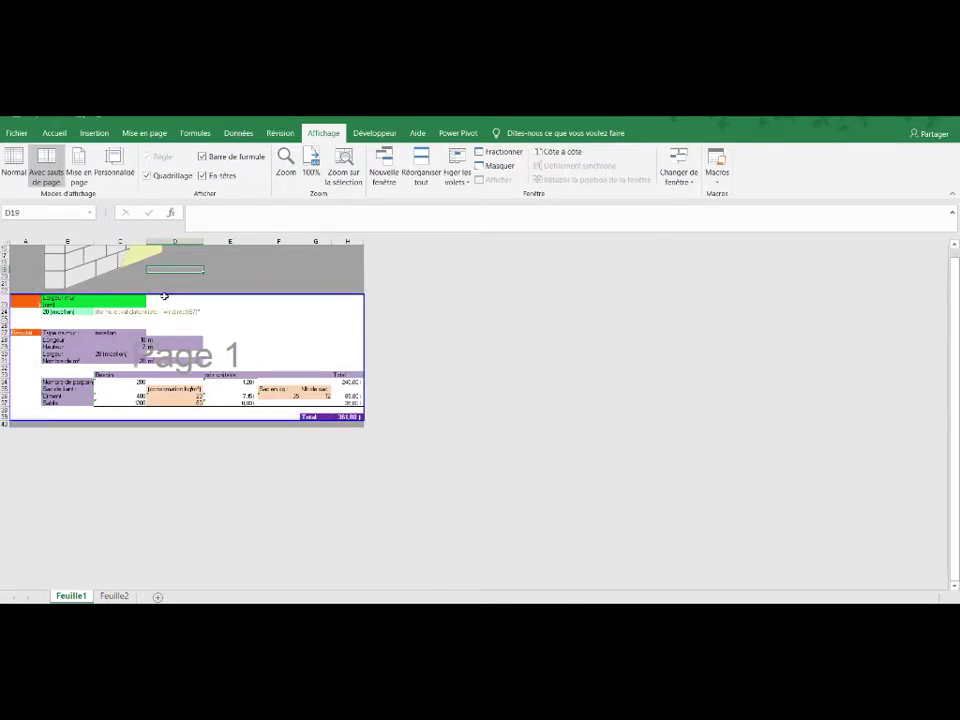
scroll(242, 326, "up", 2)
scroll(270, 362, "up", 4)
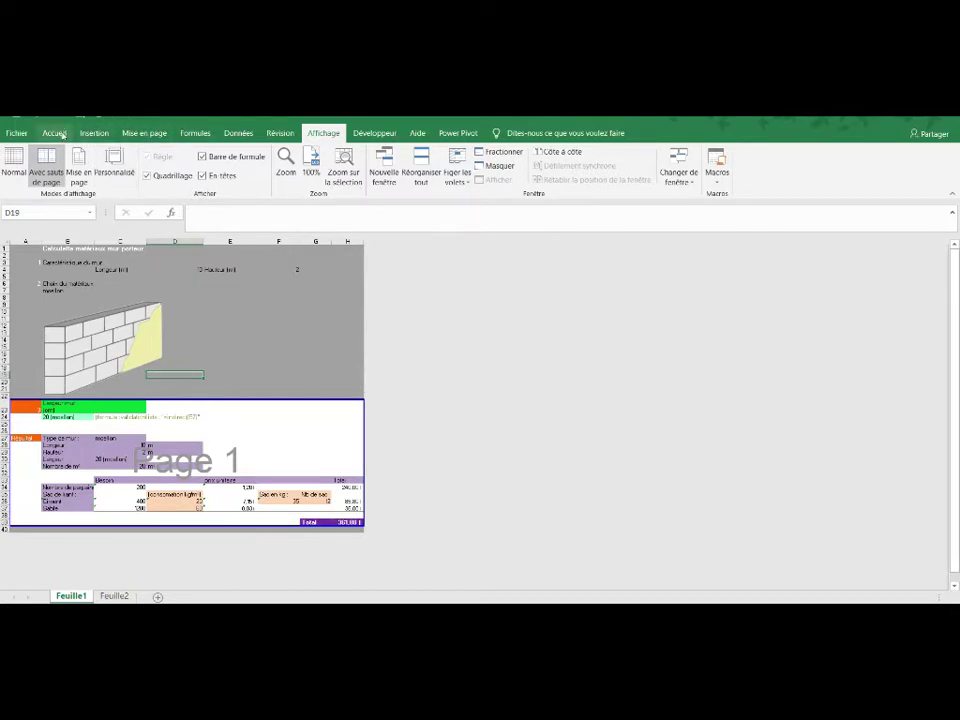
Clear the print area of Feuille1 from the page layout options
left_click(143, 133)
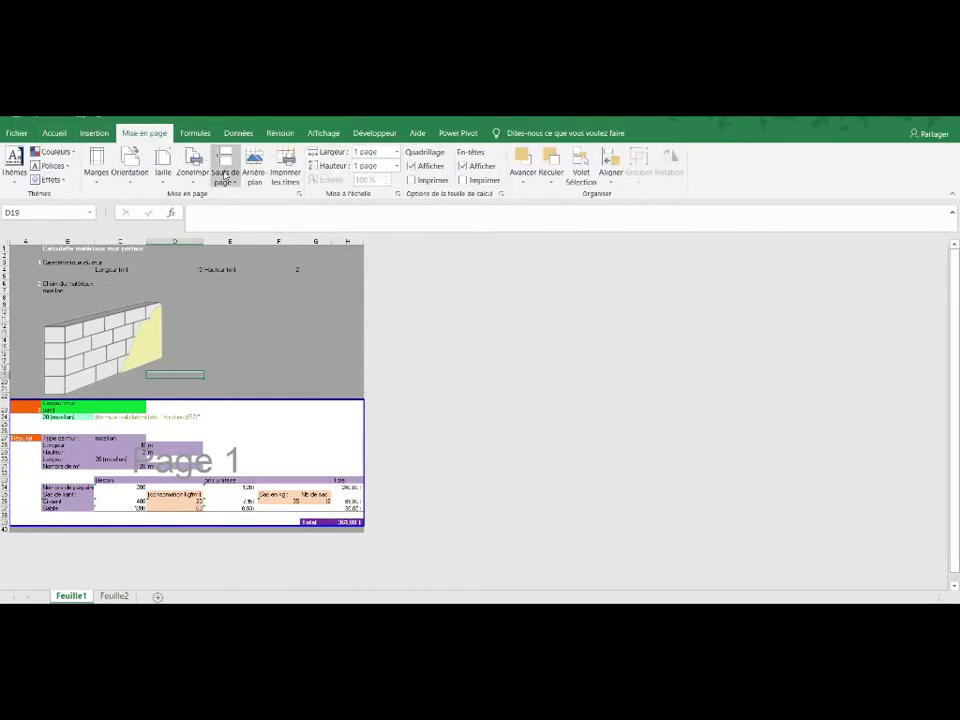
left_click(192, 168)
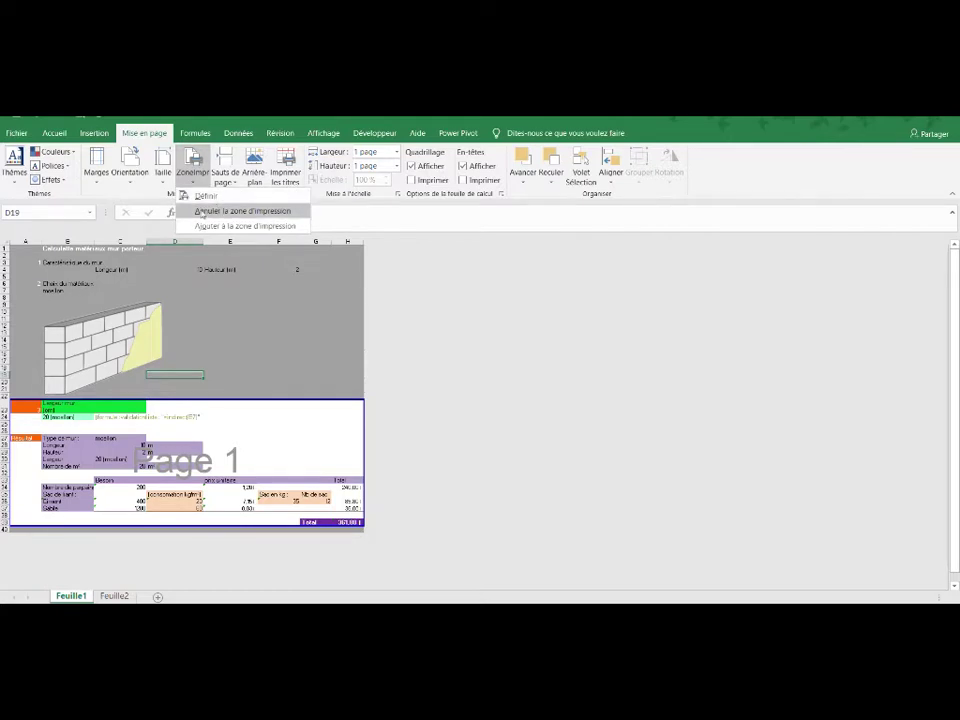
left_click(201, 212)
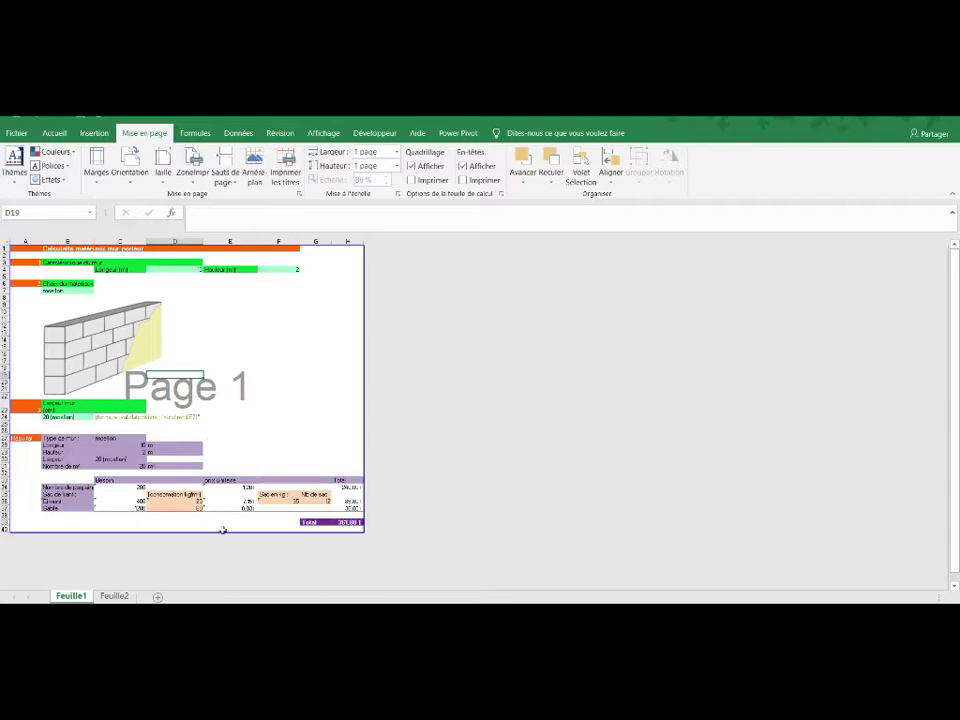
Shorten the printed area to end at row 24 and set the height scaling to 2 pages
left_click_drag(219, 533, 218, 421)
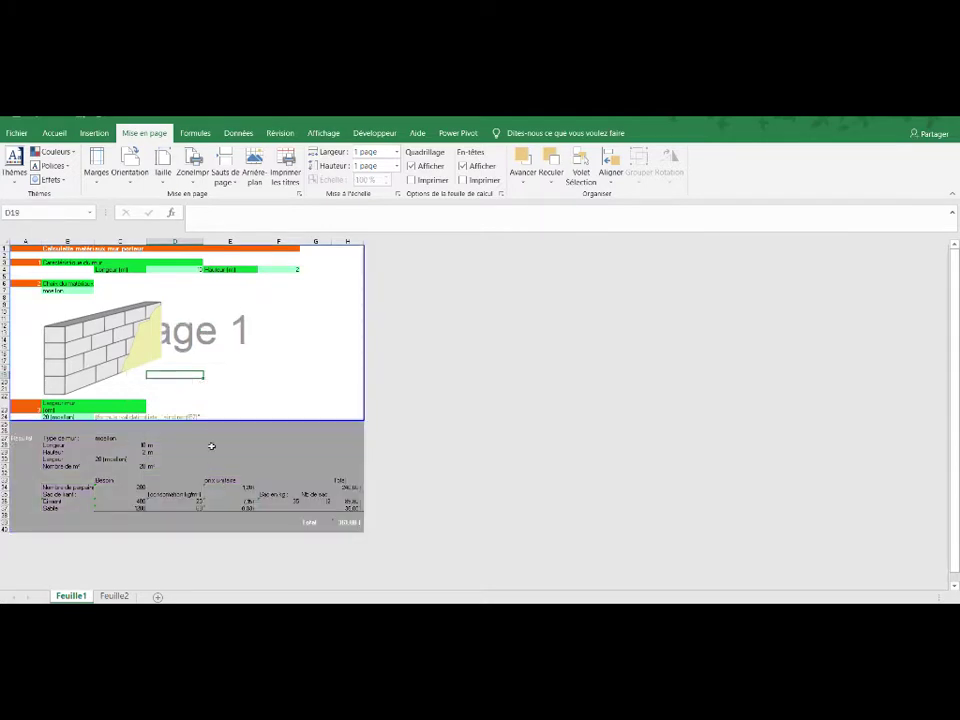
left_click(397, 166)
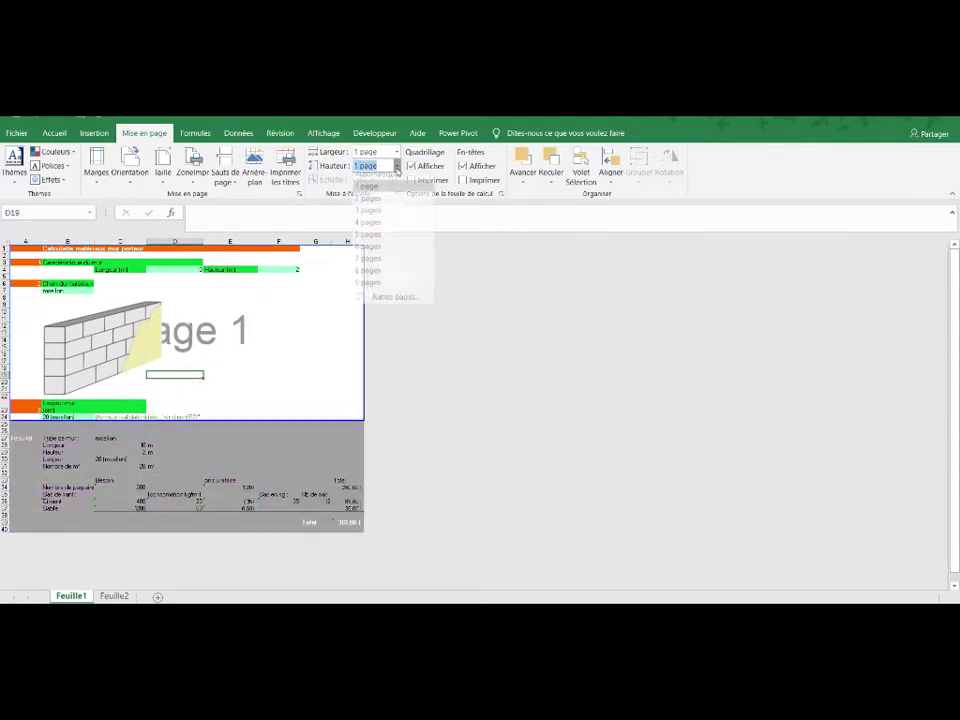
left_click(368, 204)
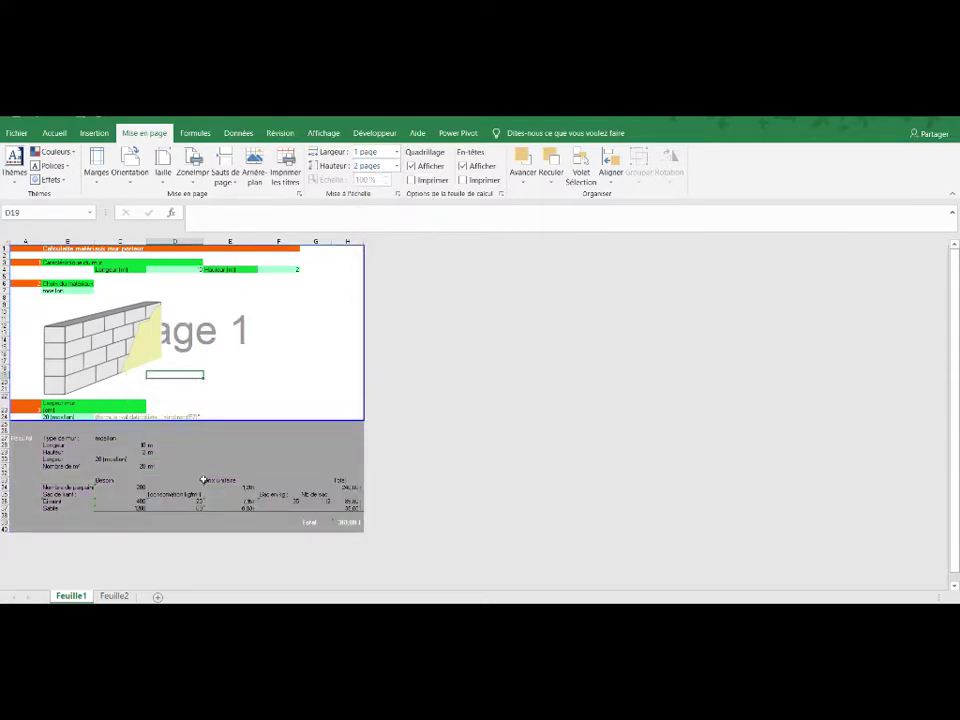
Extend the printed area down to row 40 and move the page break to just below row 25
left_click_drag(223, 433, 230, 472)
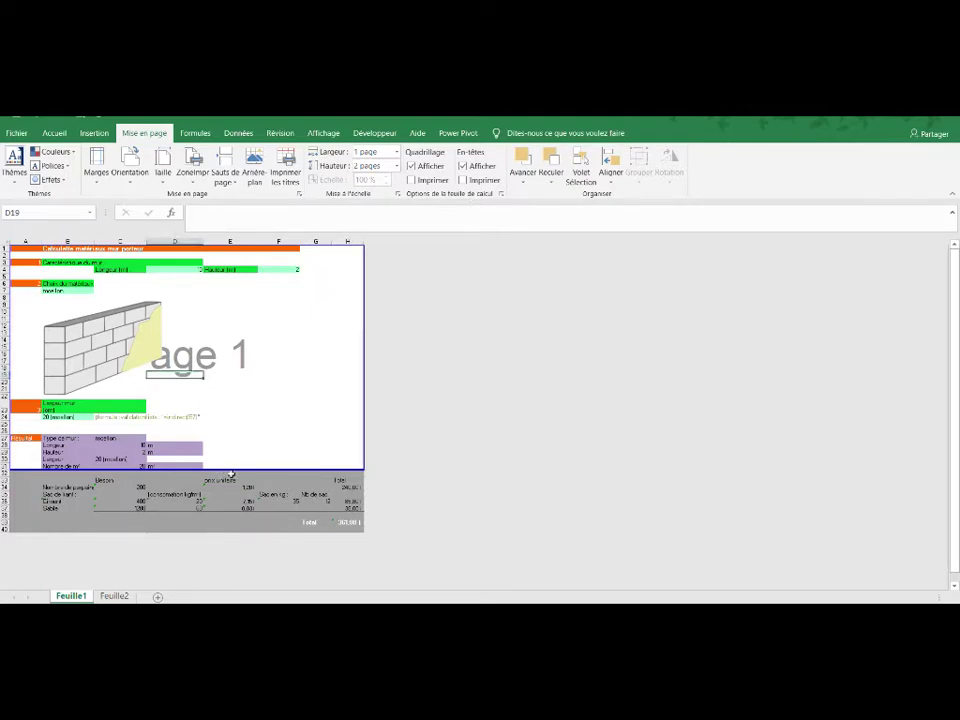
left_click_drag(224, 468, 228, 533)
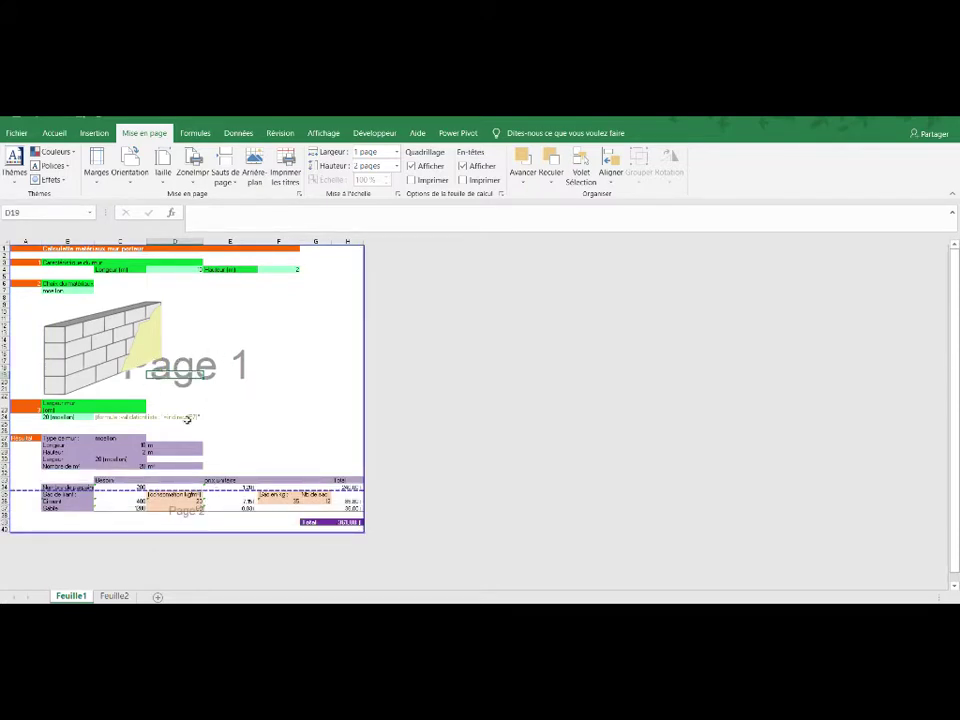
left_click_drag(237, 489, 268, 414)
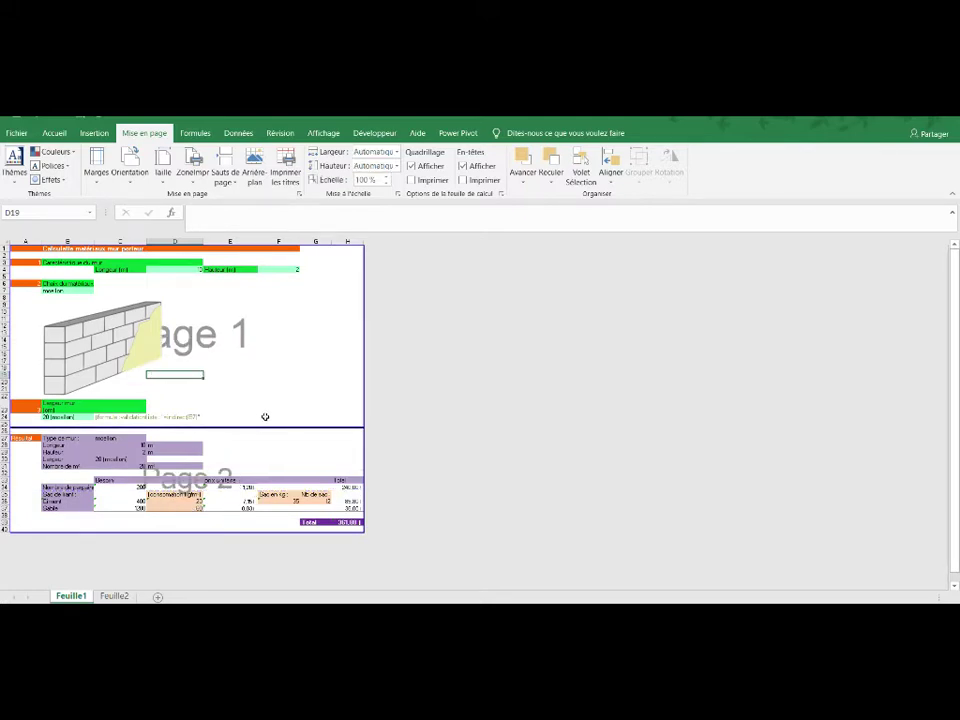
Show Feuille2 in page break preview and move the vertical page break to between columns E and F
left_click(115, 596)
scroll(452, 540, "down", 9)
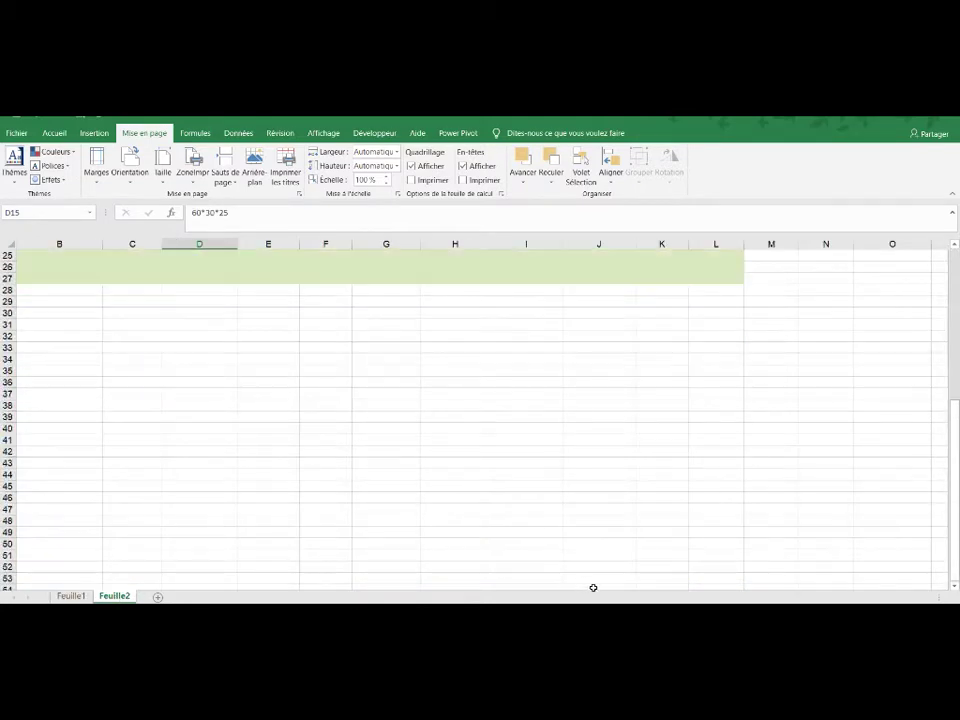
scroll(604, 549, "up", 9)
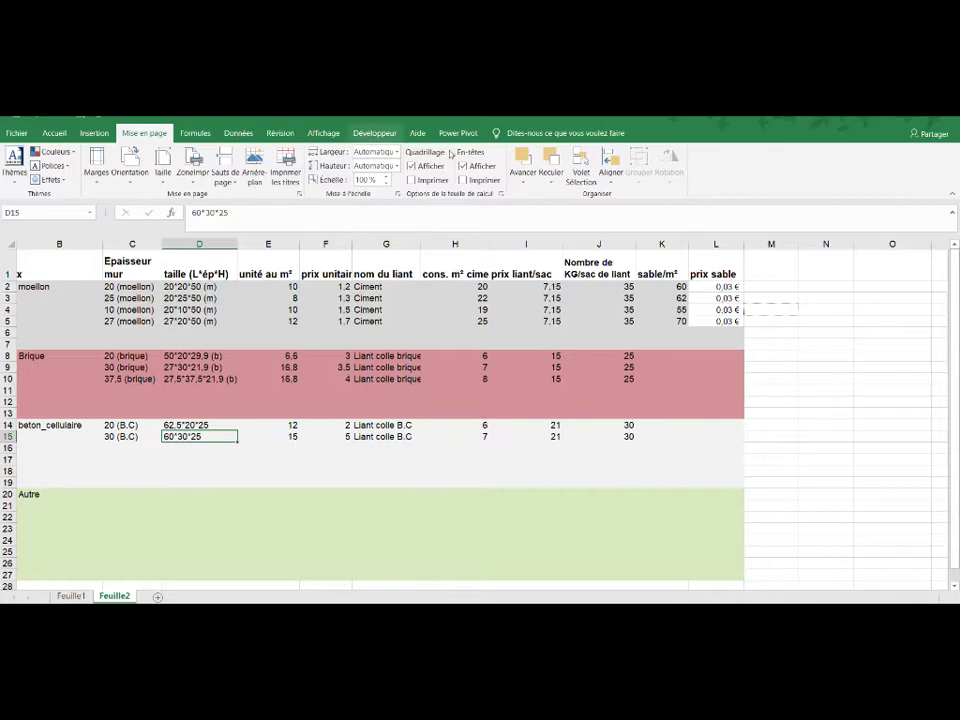
left_click(323, 134)
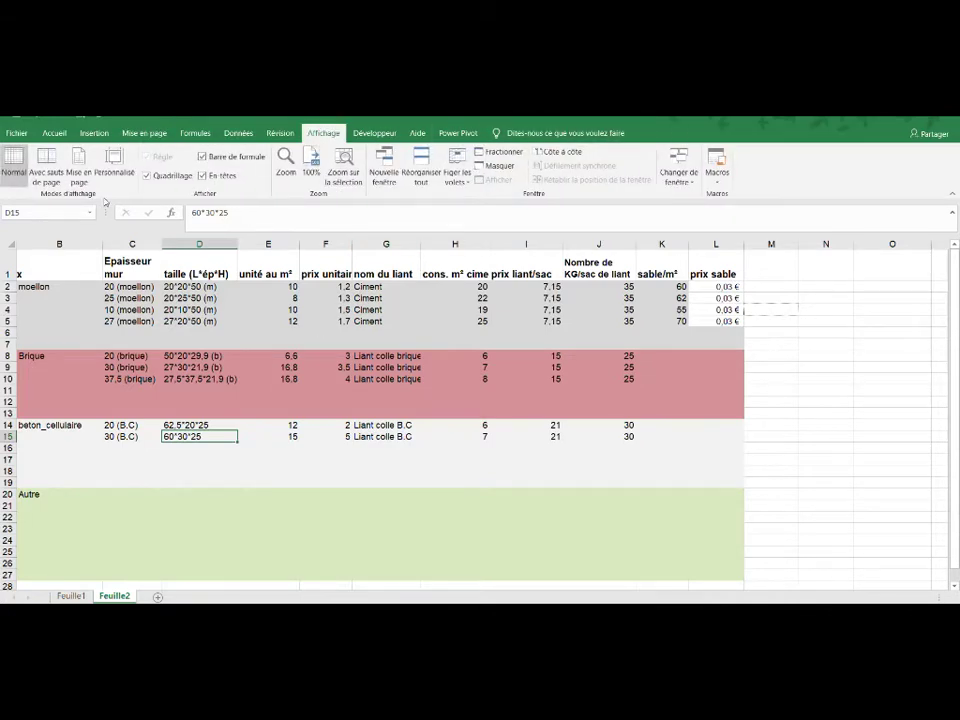
left_click(47, 160)
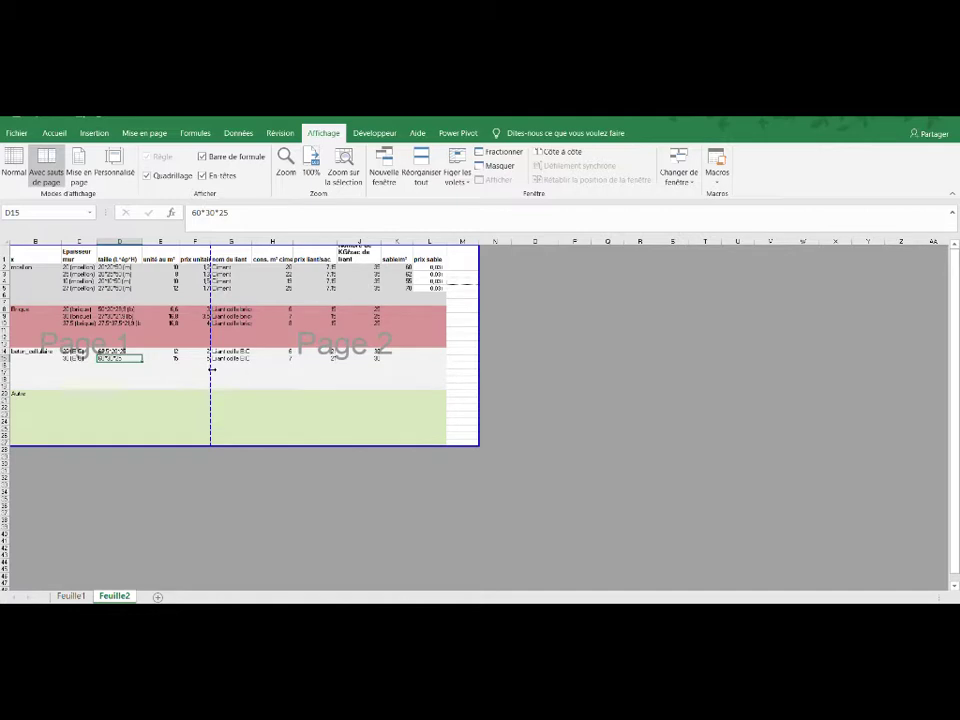
left_click_drag(210, 369, 179, 372)
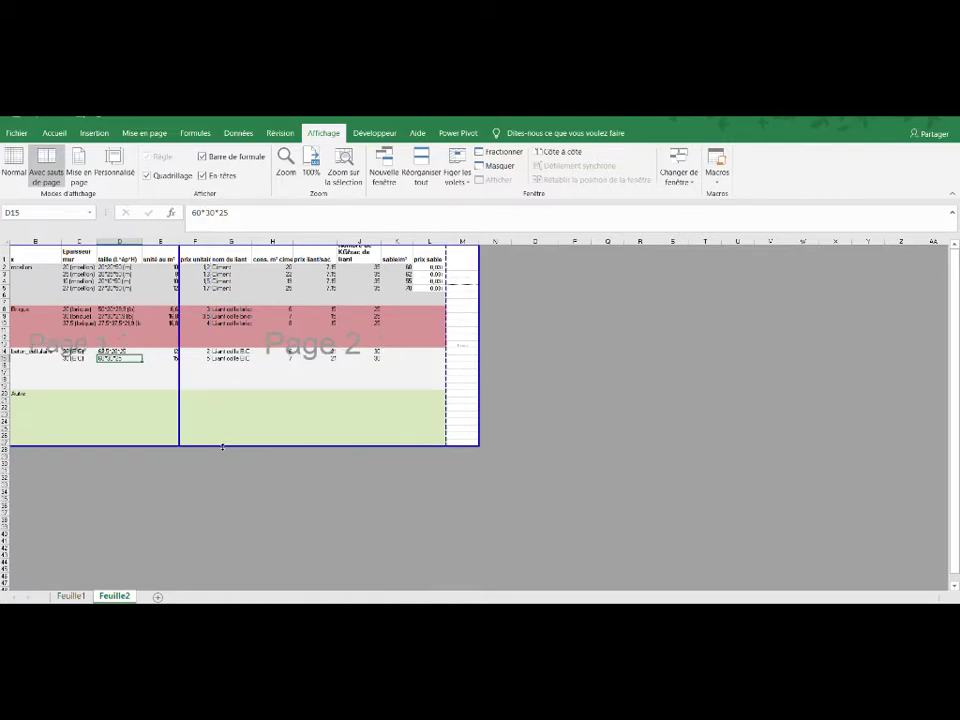
Extend Feuille2's print area downward to row 70
left_click_drag(222, 447, 240, 571)
scroll(275, 416, "down", 2)
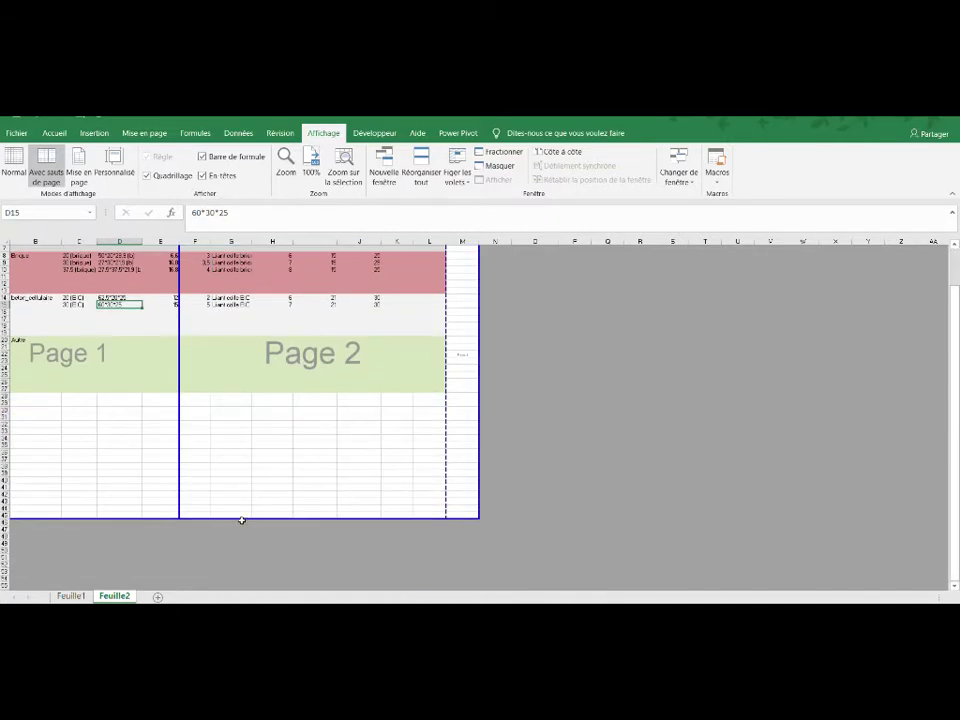
left_click_drag(238, 518, 242, 587)
scroll(245, 466, "down", 3)
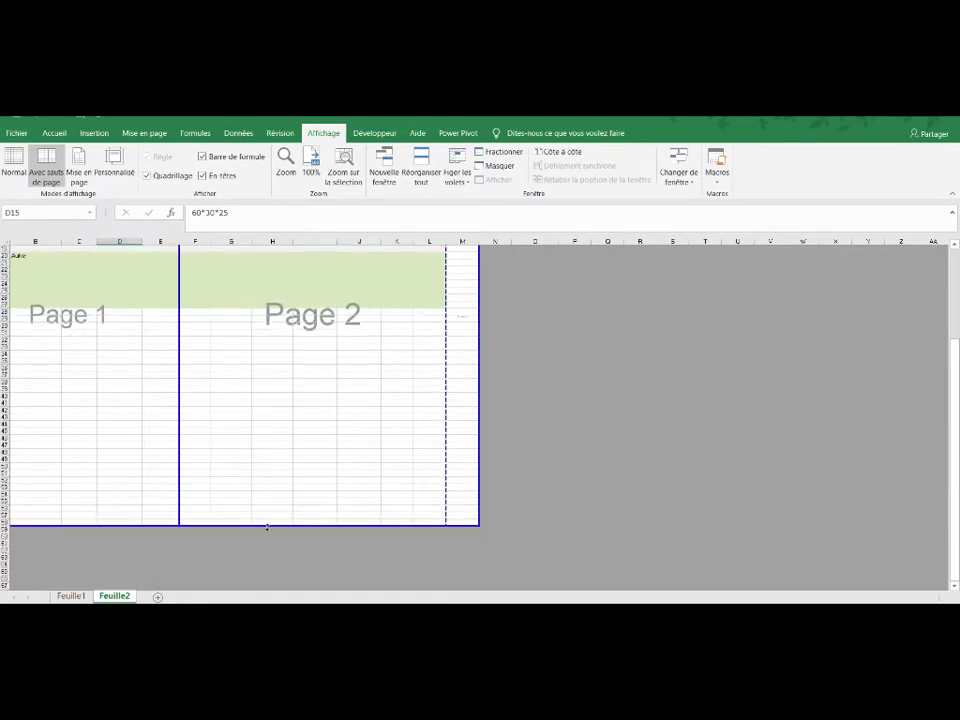
left_click_drag(260, 525, 264, 598)
scroll(246, 454, "up", 7)
scroll(391, 386, "down", 2)
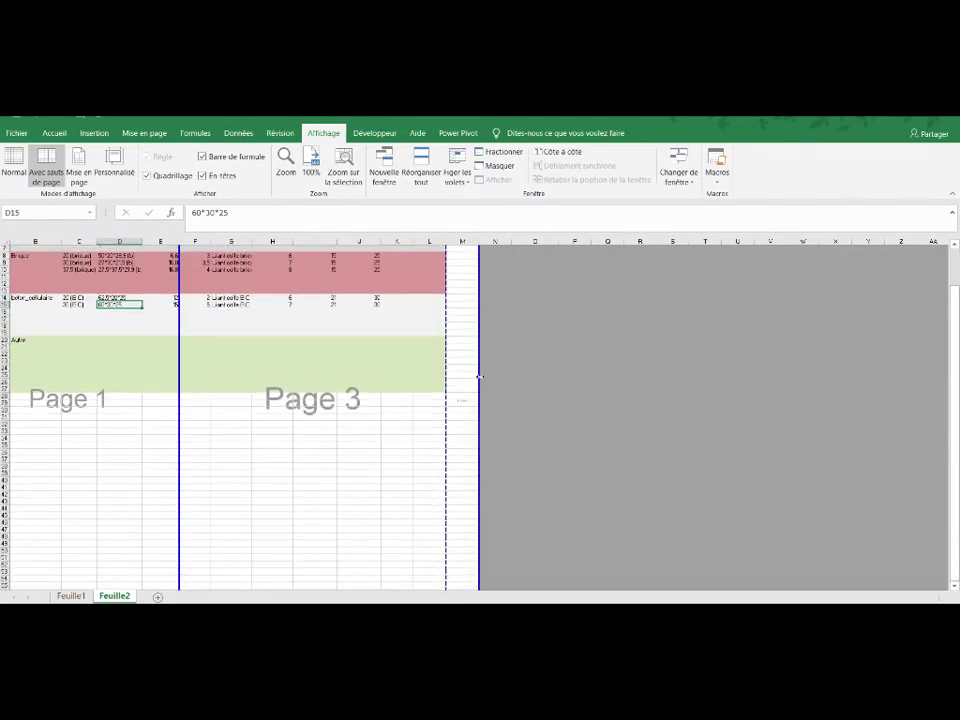
Move Feuille2's second vertical page break to between columns I and J and the horizontal break to just below row 44
left_click_drag(446, 413, 336, 410)
scroll(339, 418, "down", 6)
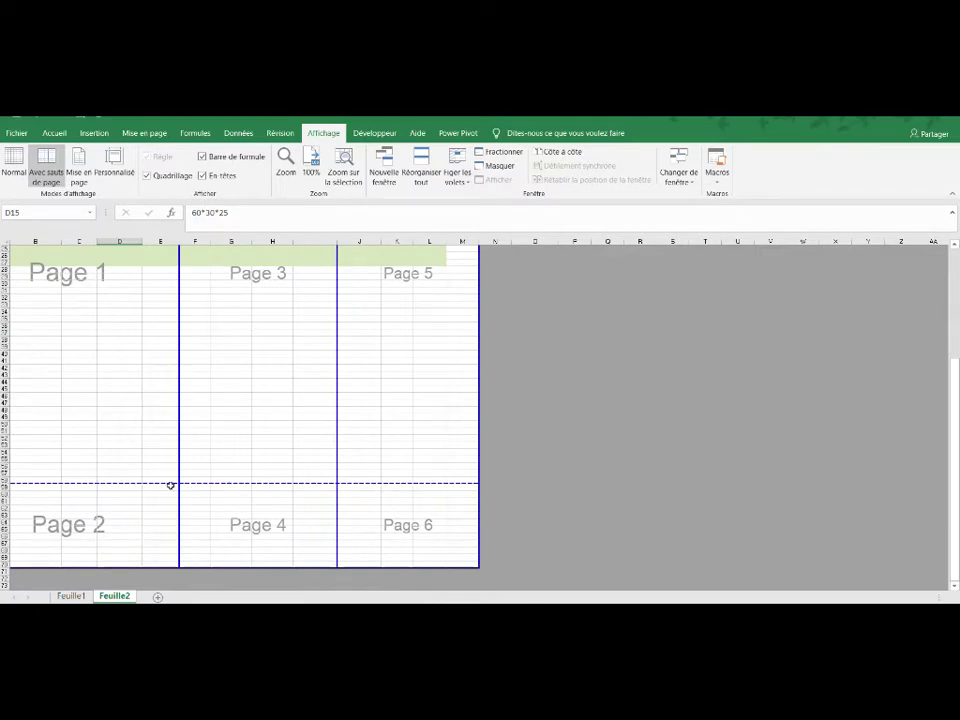
left_click_drag(146, 482, 154, 385)
scroll(186, 414, "up", 4)
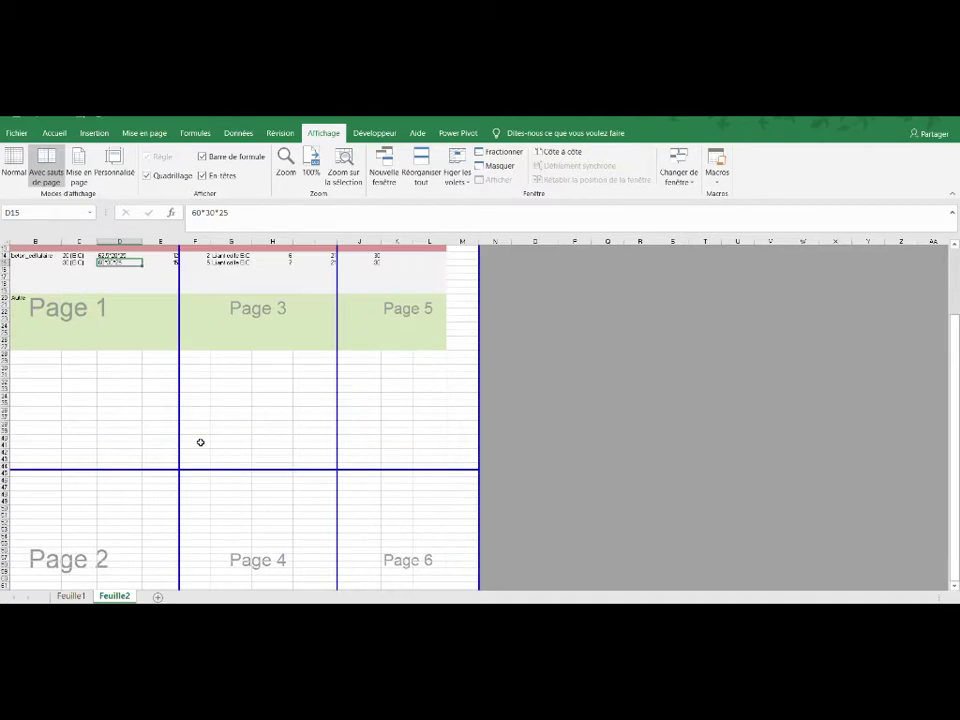
scroll(157, 278, "up", 4)
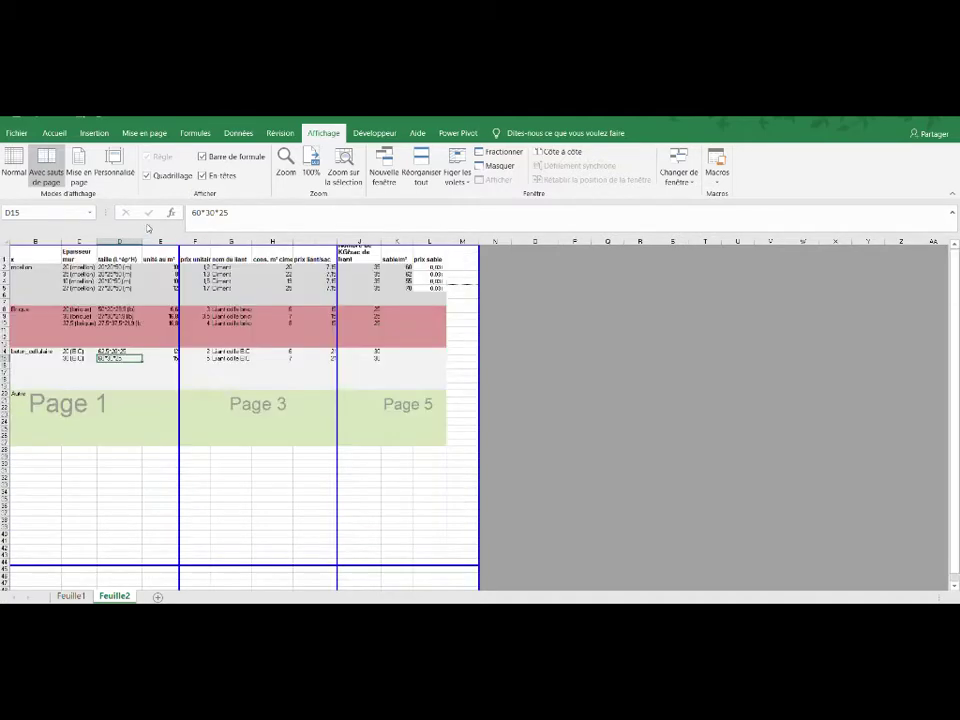
Narrow column E slightly and display Feuille2 in page layout view to review its pages
mouse_move(179, 243)
left_mouse_down()
mouse_move(127, 243)
mouse_move(167, 243)
left_mouse_up()
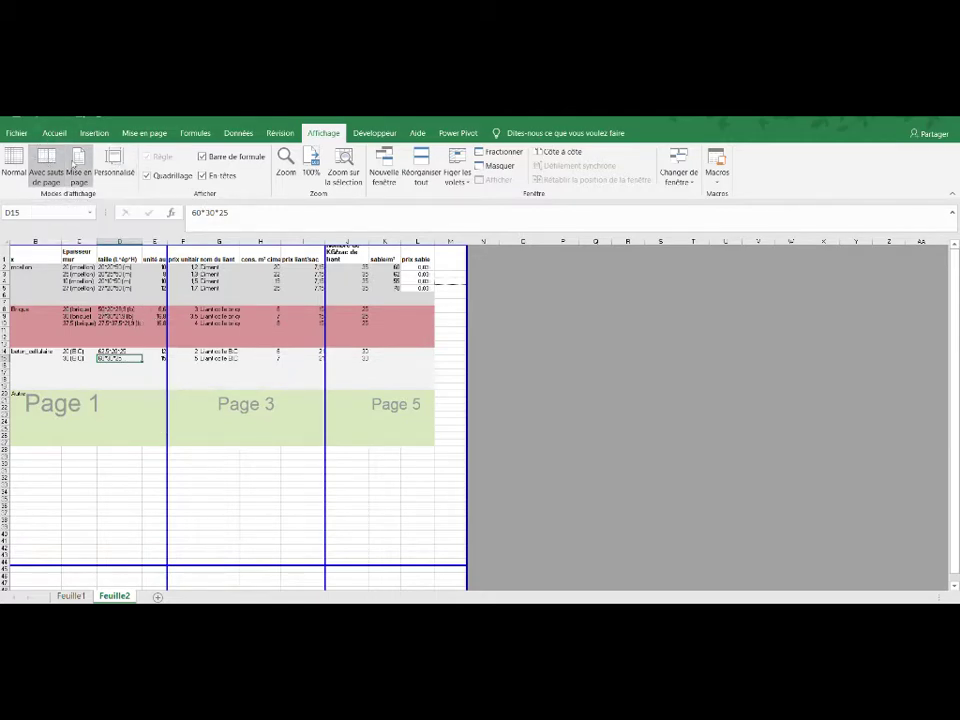
left_click(77, 163)
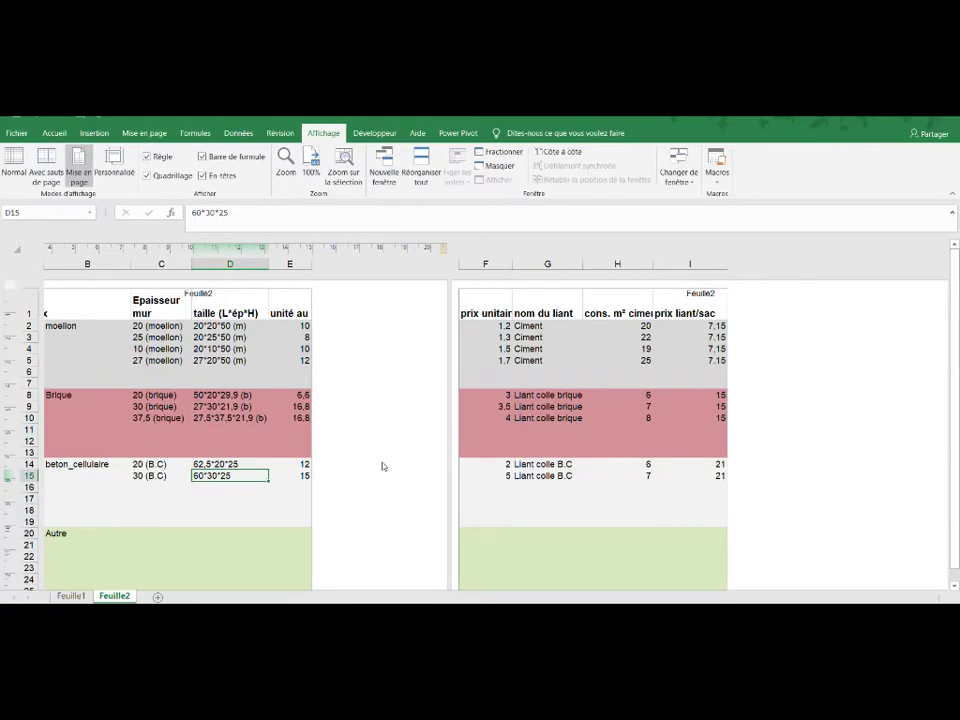
scroll(384, 467, "down", 4)
scroll(384, 467, "up", 5)
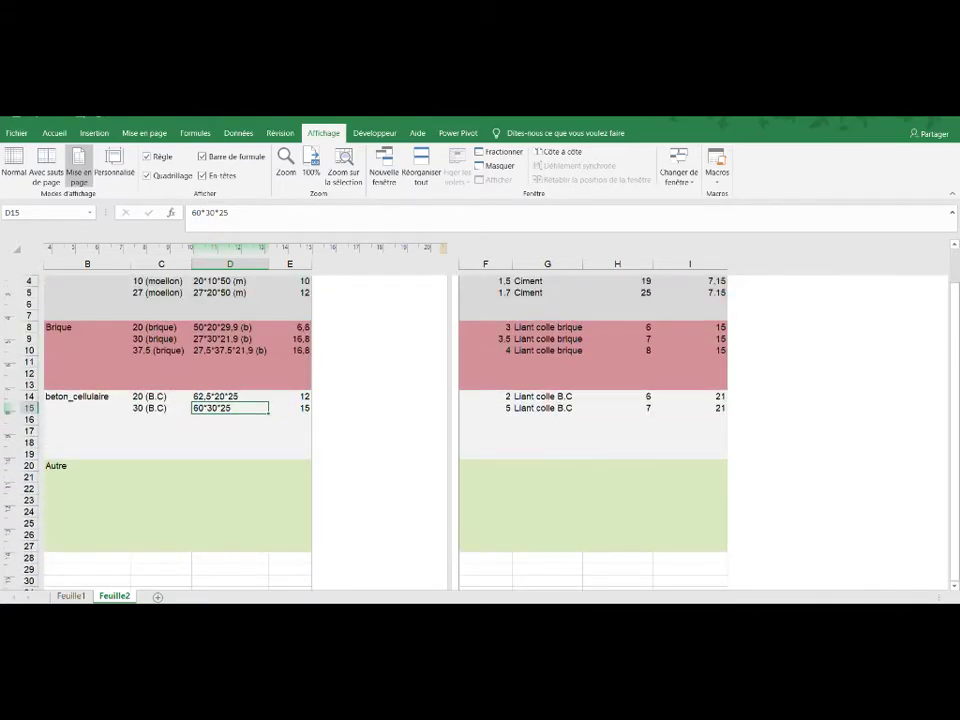
scroll(384, 467, "down", 6)
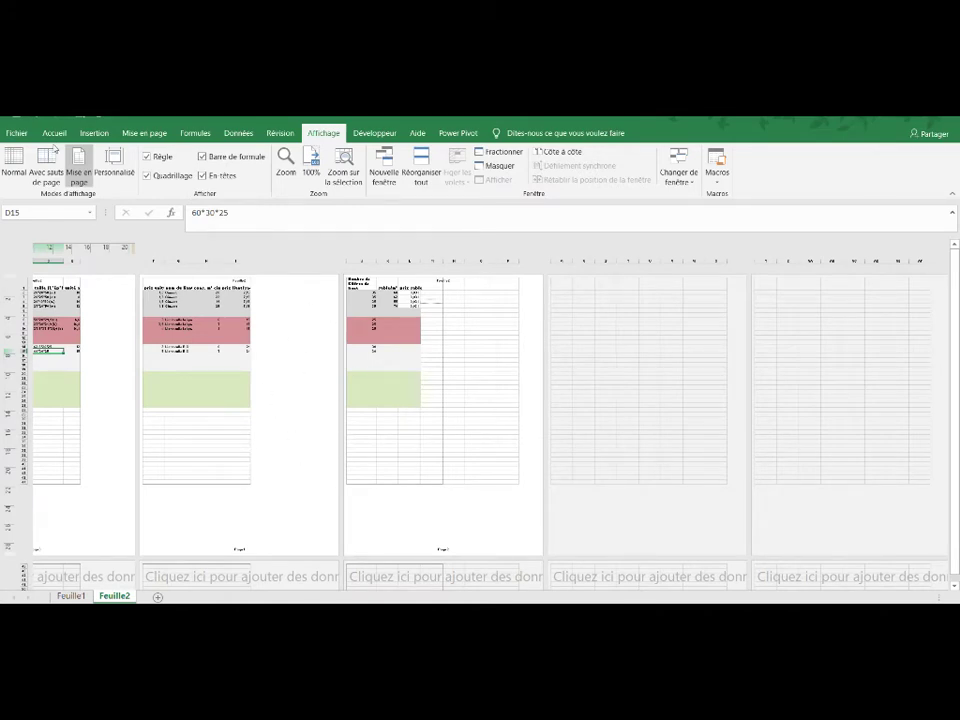
Compare Feuille2's page break preview with its page layout view and return to Feuille1
left_click(46, 165)
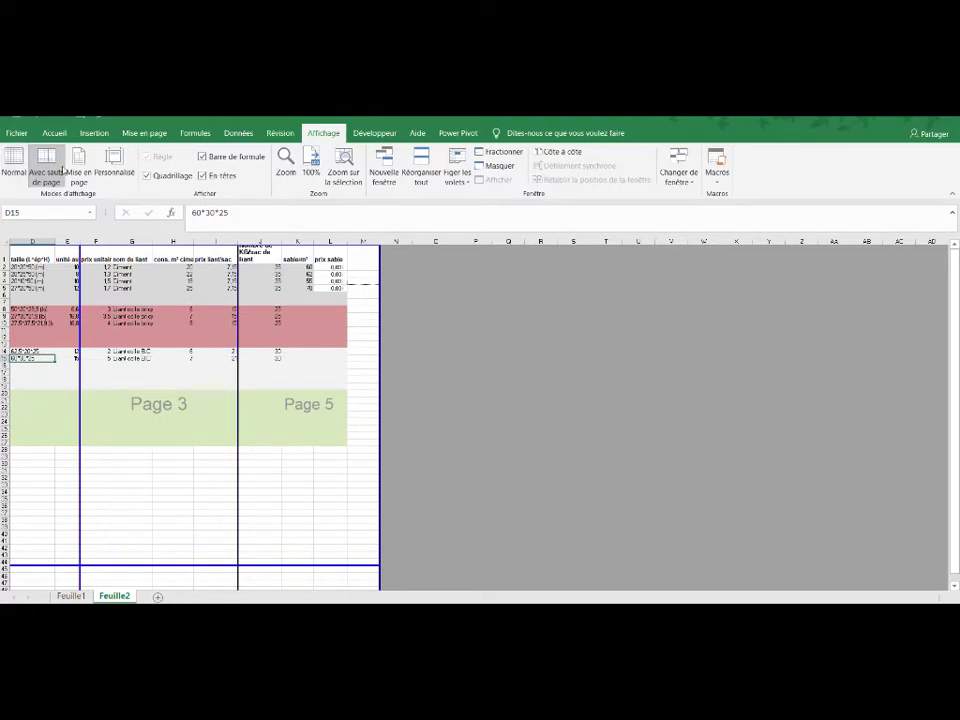
left_click(79, 165)
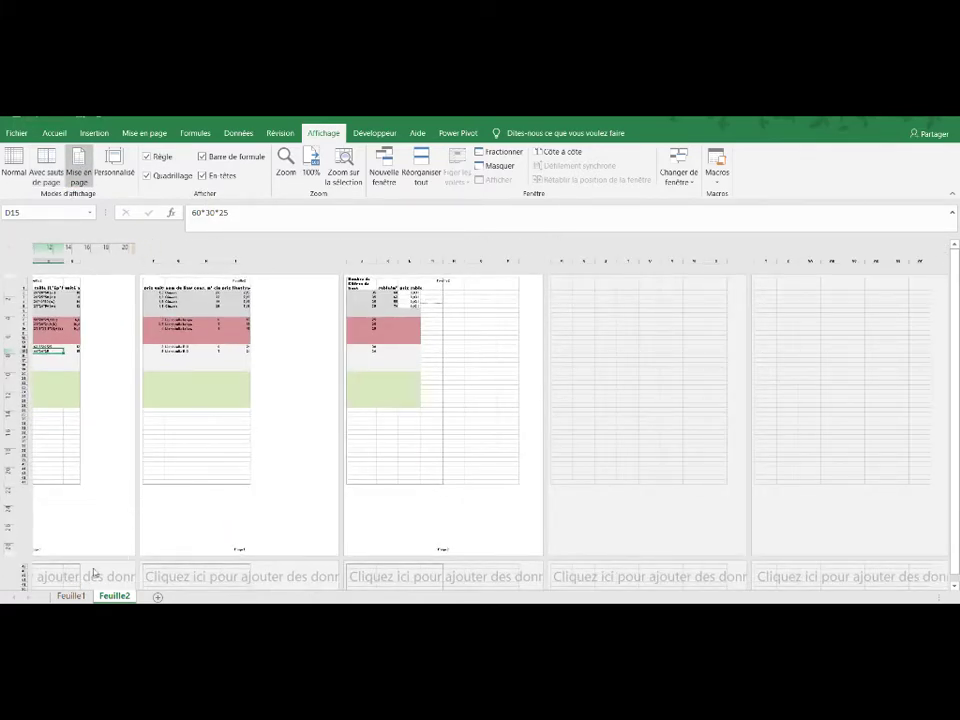
left_click(70, 596)
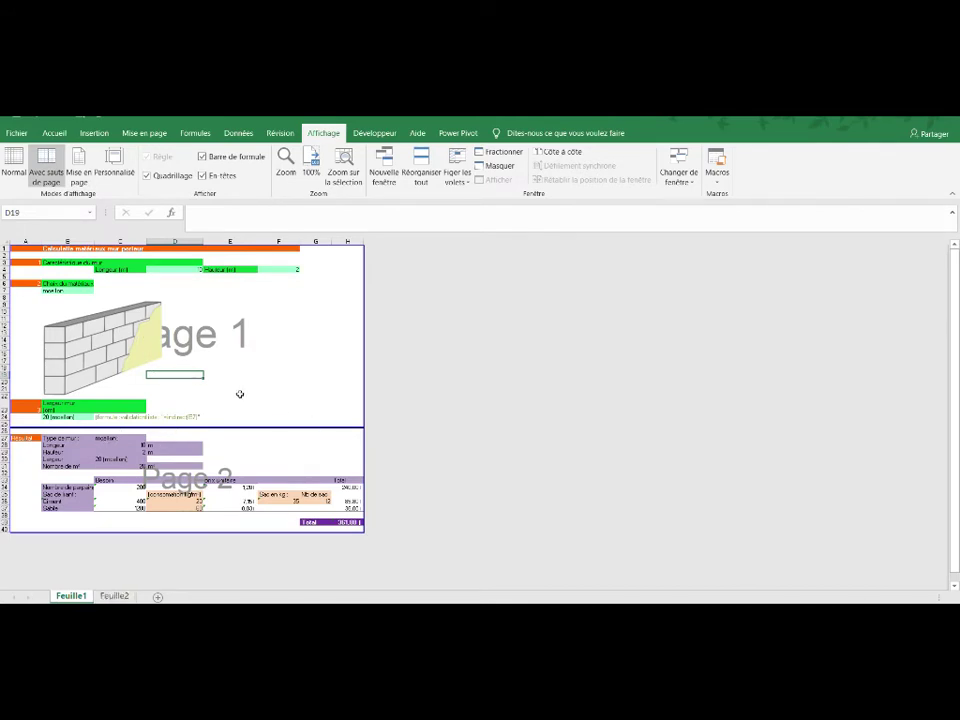
left_click_drag(234, 390, 233, 392)
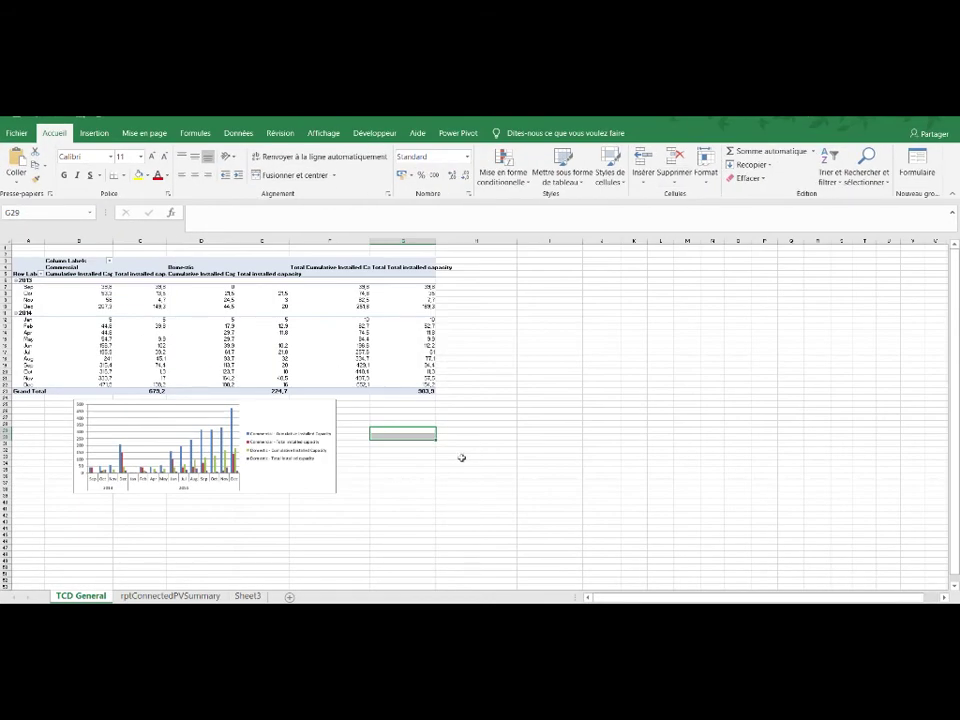
Select the chart on the TCD General sheet and preview printing only the selected chart, then return to the worksheet
left_click(318, 400)
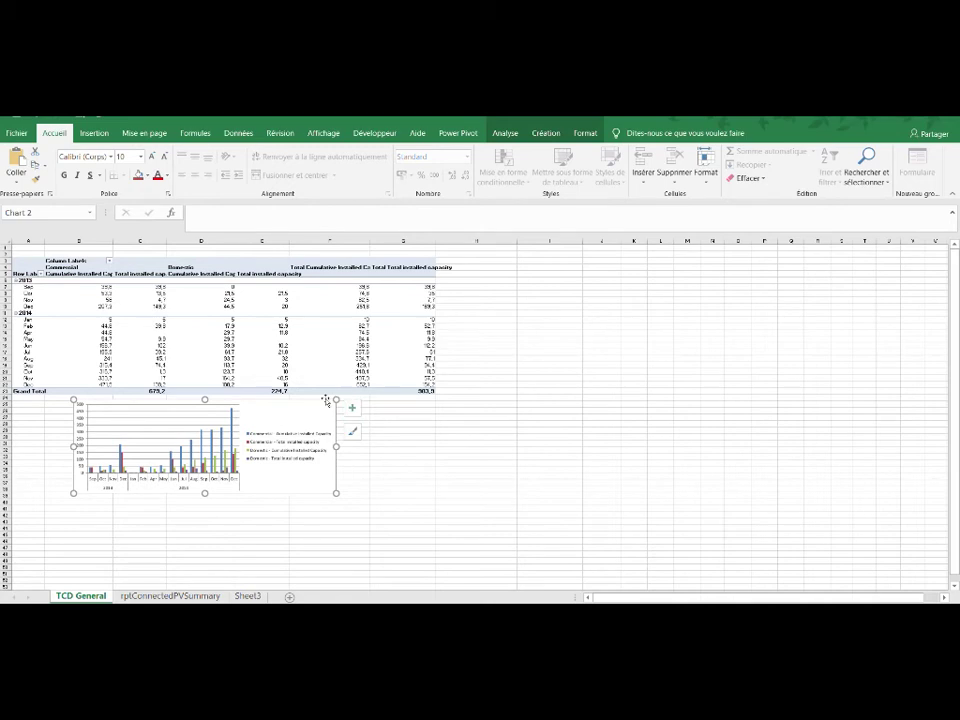
left_click_drag(426, 425, 431, 507)
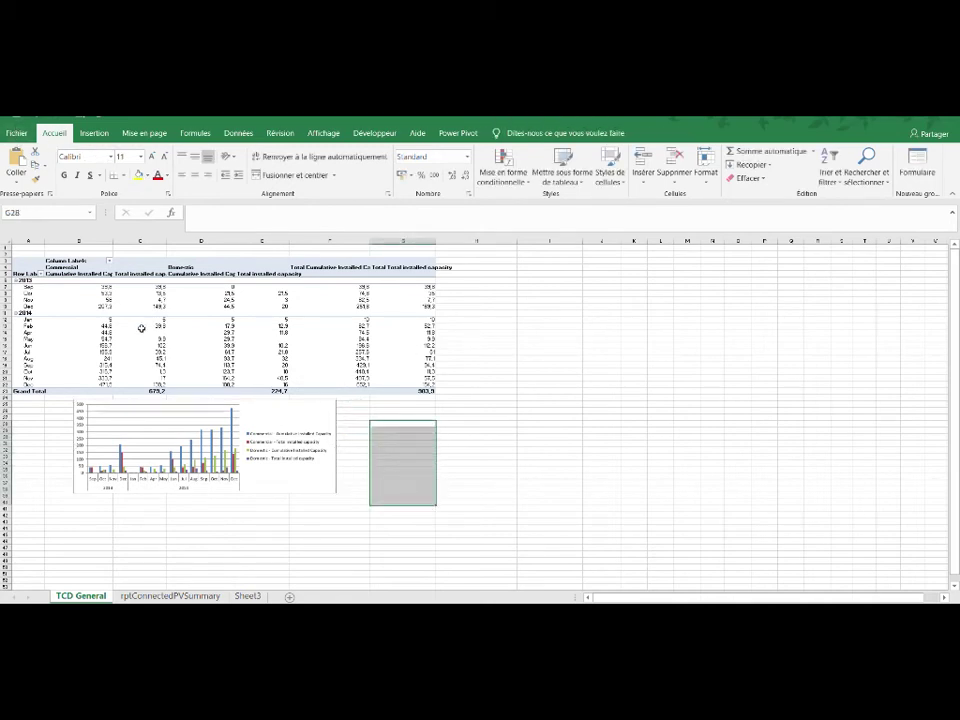
left_click(333, 424)
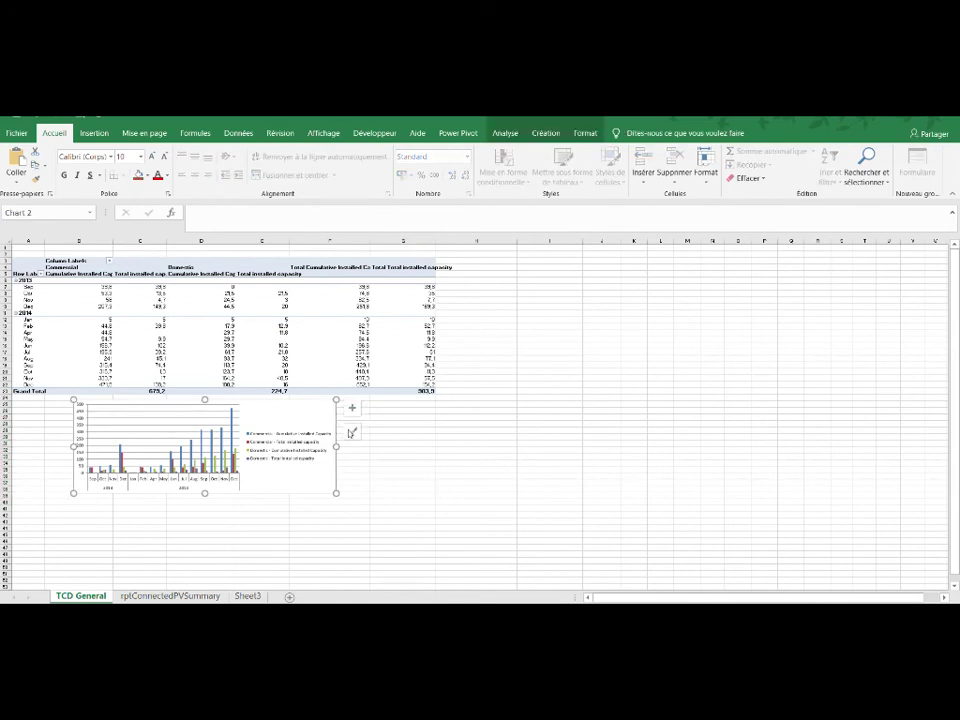
left_click(16, 133)
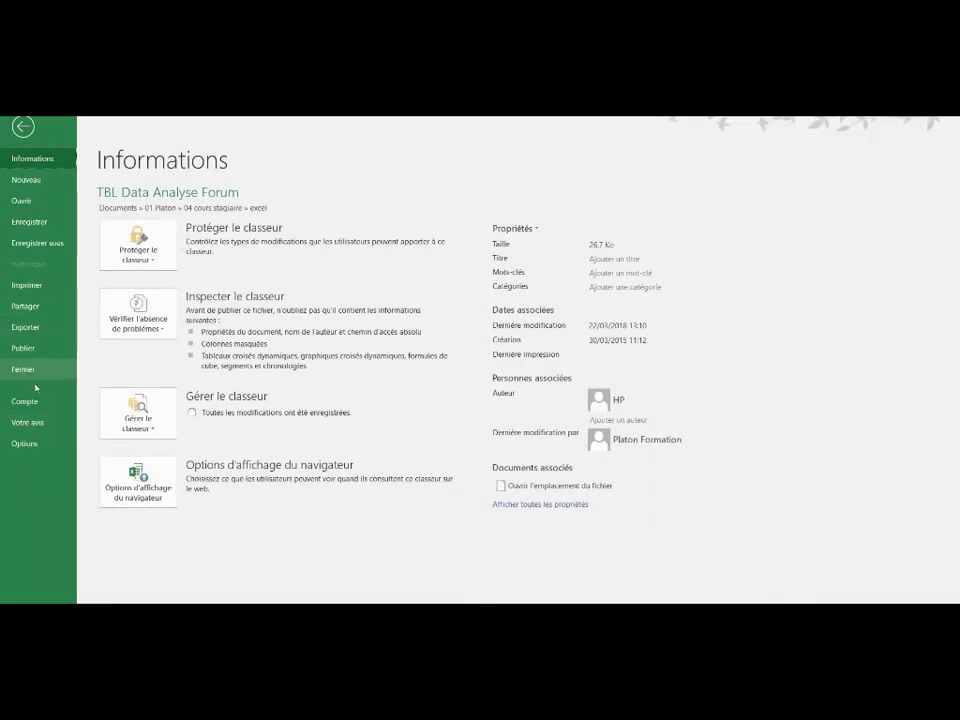
left_click(24, 287)
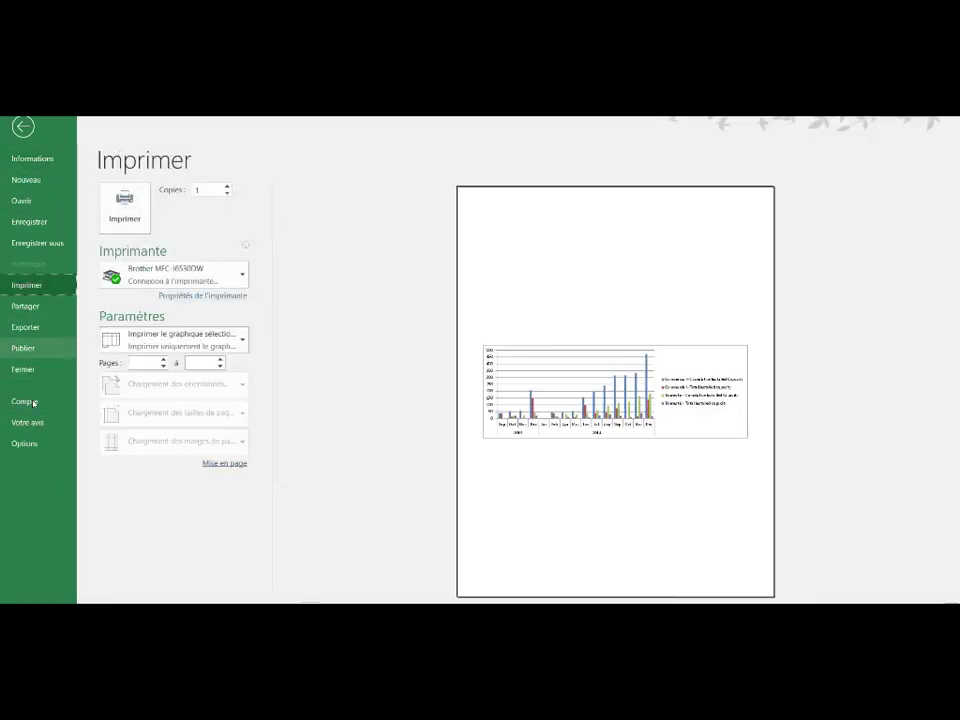
left_click(231, 341)
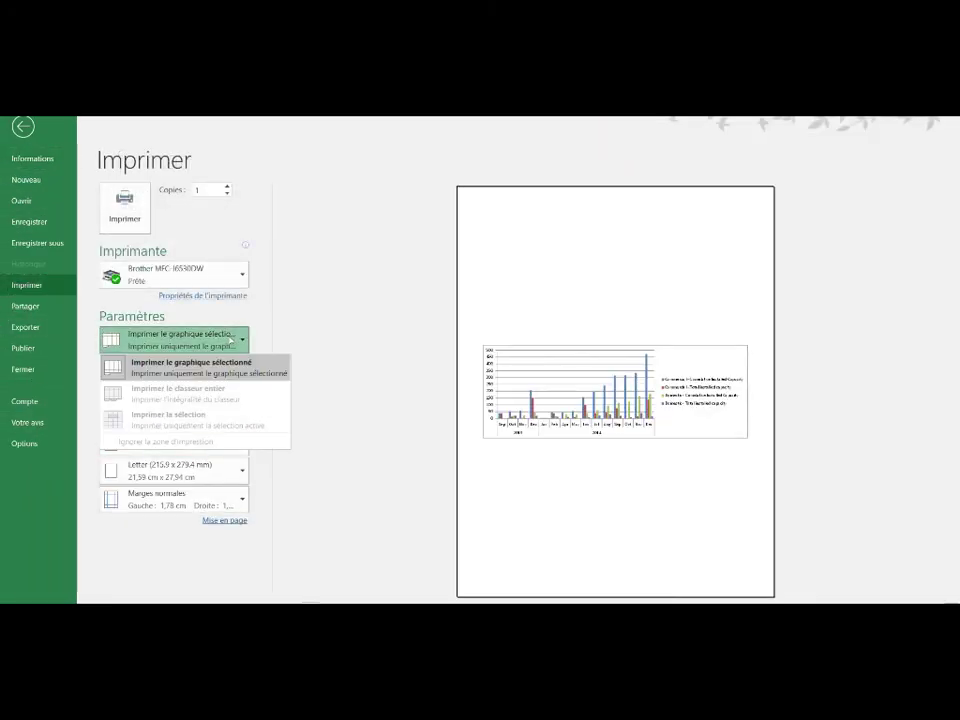
left_click(205, 367)
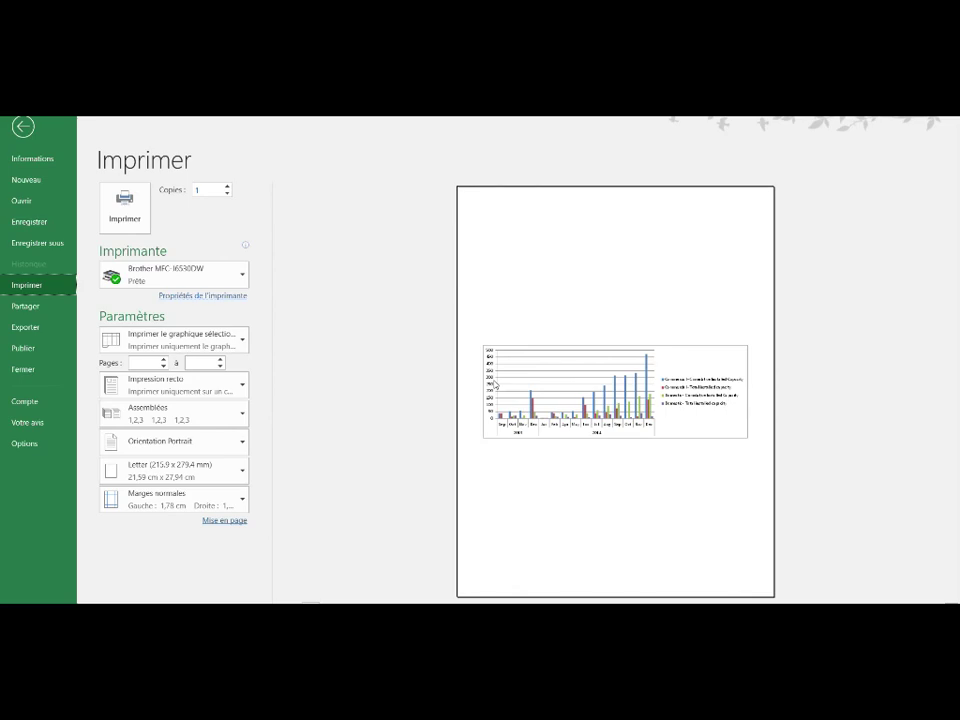
left_click(22, 126)
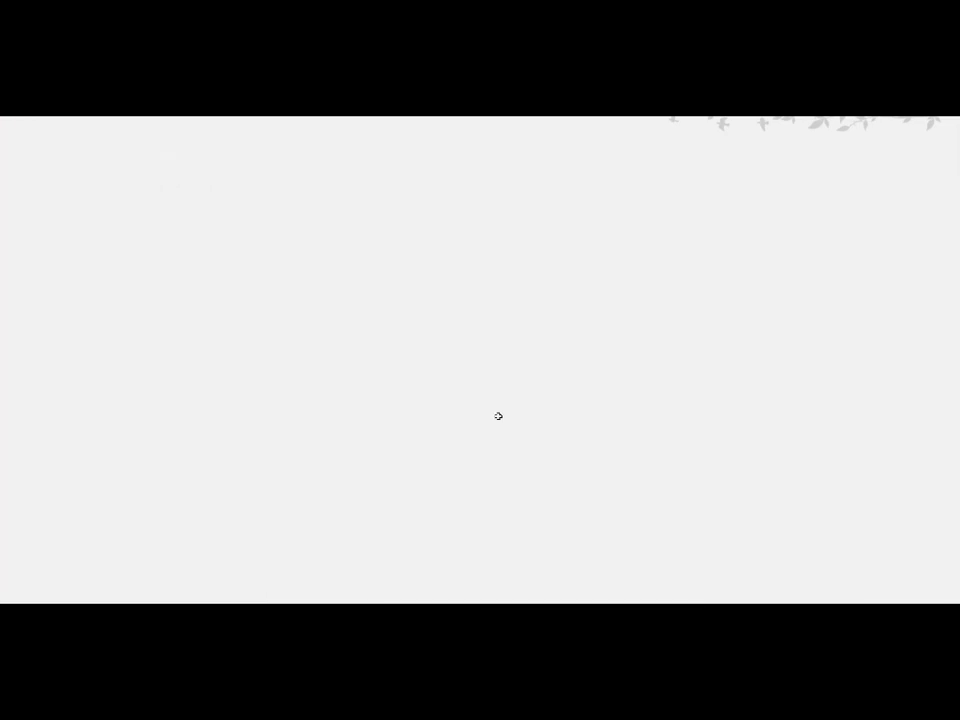